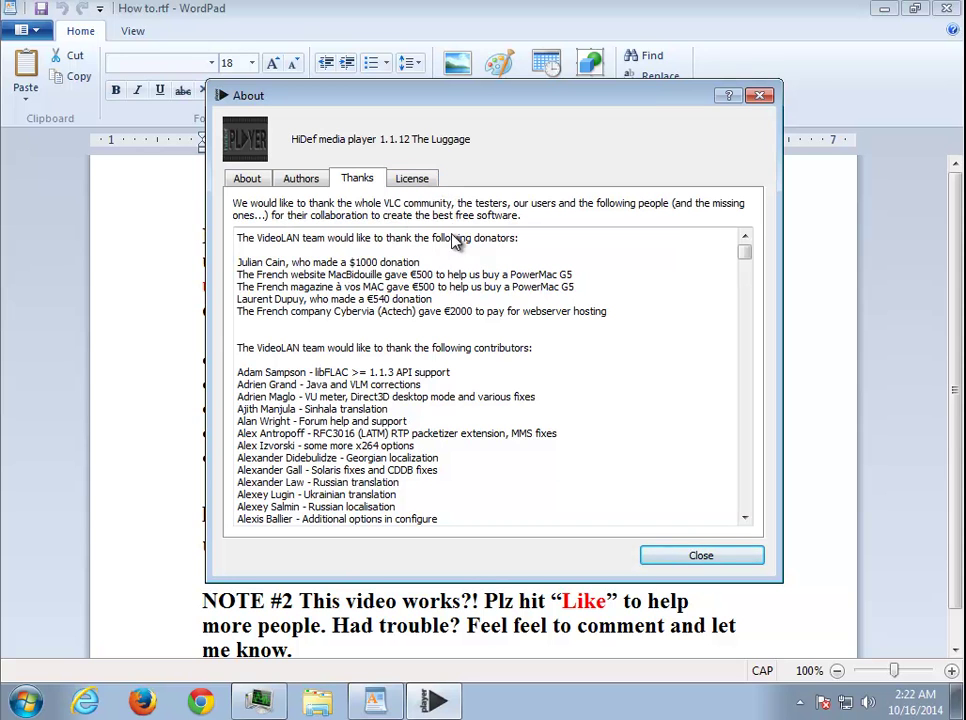
- Read the license text in the About window, close that window and quit HiDef media player
{"action": "left_click", "coordinate": [414, 182]}
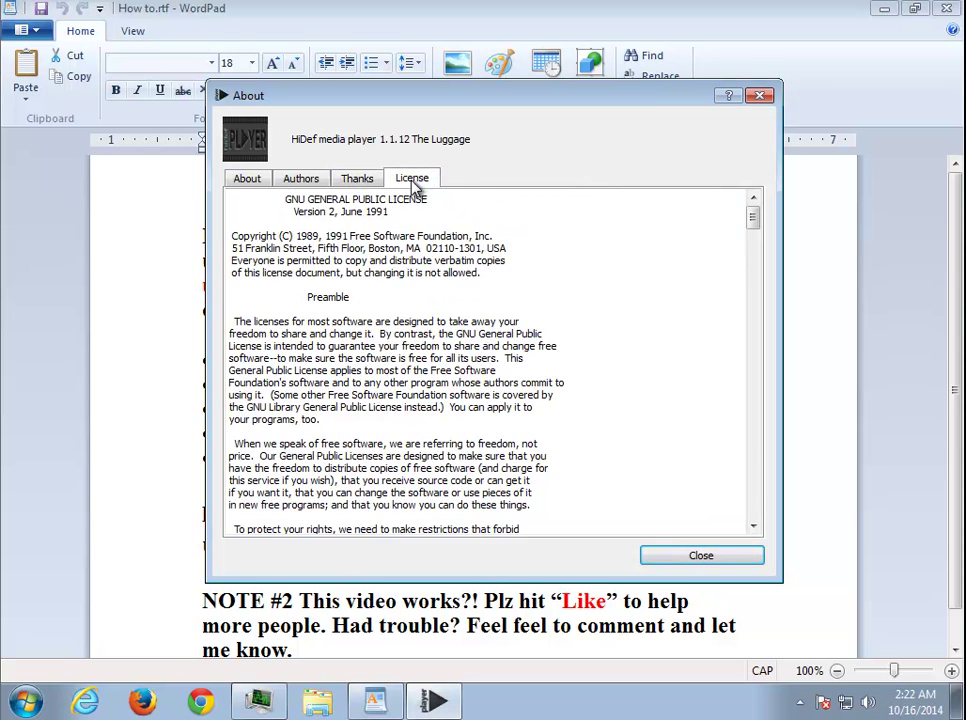
{"action": "left_click", "coordinate": [249, 181]}
{"action": "left_click", "coordinate": [441, 184]}
{"action": "left_click_drag", "start_coordinate": [440, 209], "coordinate": [247, 193]}
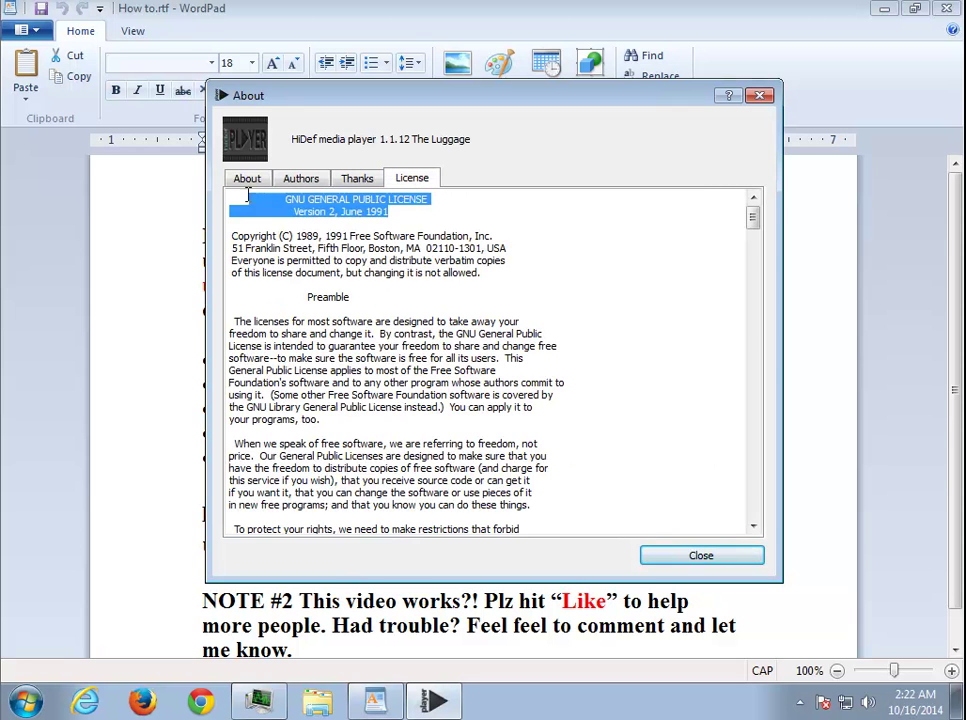
{"action": "left_click", "coordinate": [701, 555]}
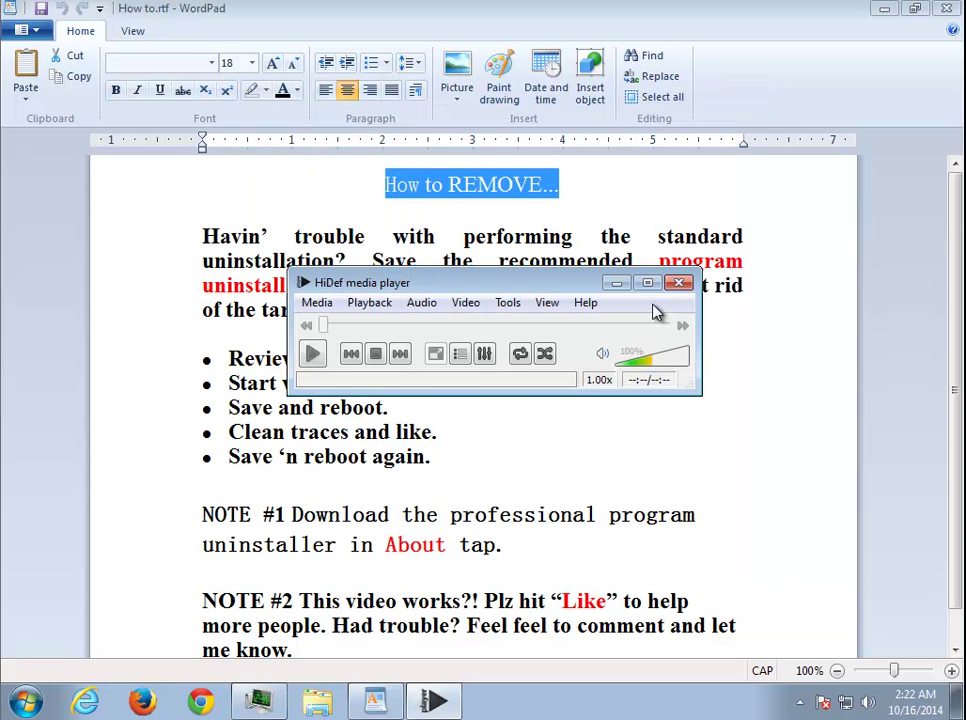
{"action": "left_click", "coordinate": [317, 302]}
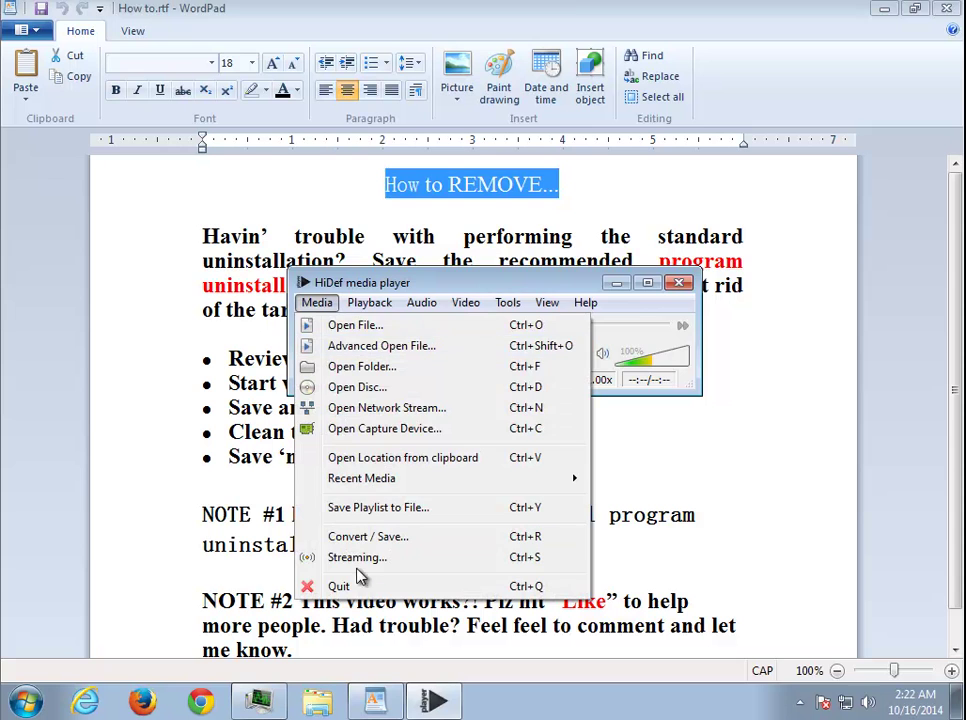
{"action": "left_click", "coordinate": [330, 583]}
- Review the removal steps and both notes in How to.rtf, and close the document
{"action": "left_click_drag", "start_coordinate": [629, 317], "coordinate": [138, 240]}
{"action": "left_click", "coordinate": [450, 483]}
{"action": "left_click_drag", "start_coordinate": [450, 483], "coordinate": [134, 356]}
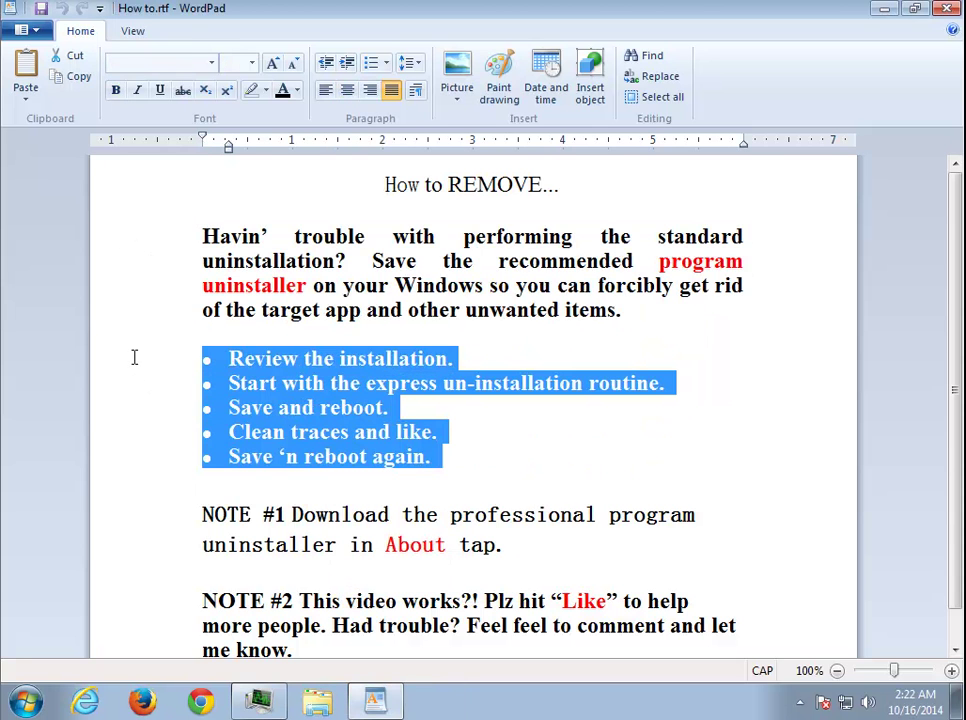
{"action": "scroll", "coordinate": [303, 506], "scroll_direction": "down", "scroll_amount": 1}
{"action": "left_click_drag", "start_coordinate": [309, 611], "coordinate": [159, 438]}
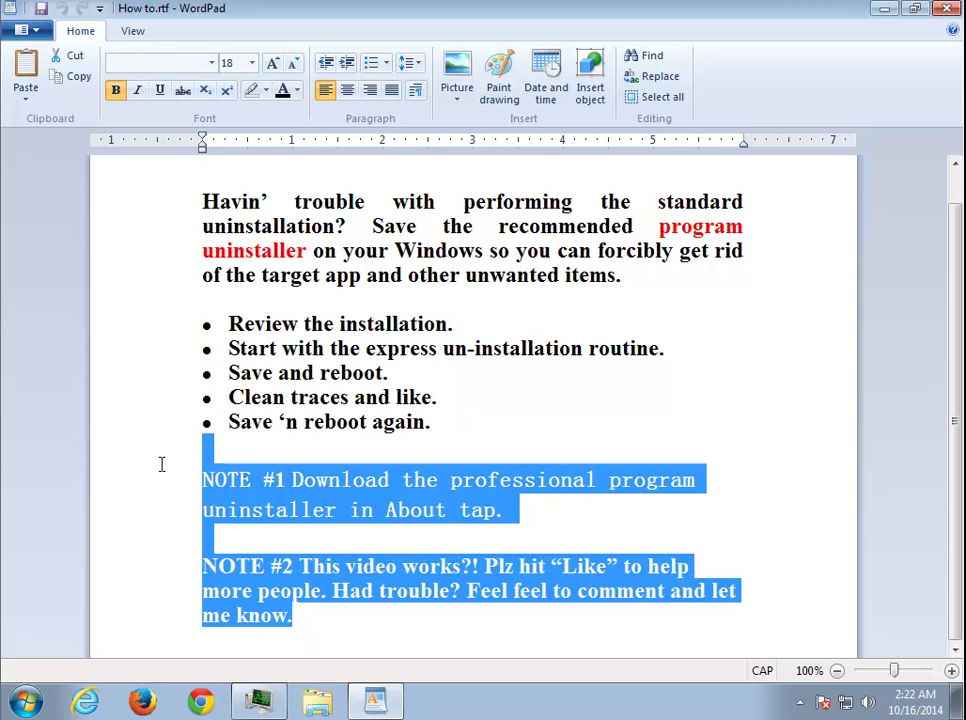
{"action": "left_click", "coordinate": [328, 484]}
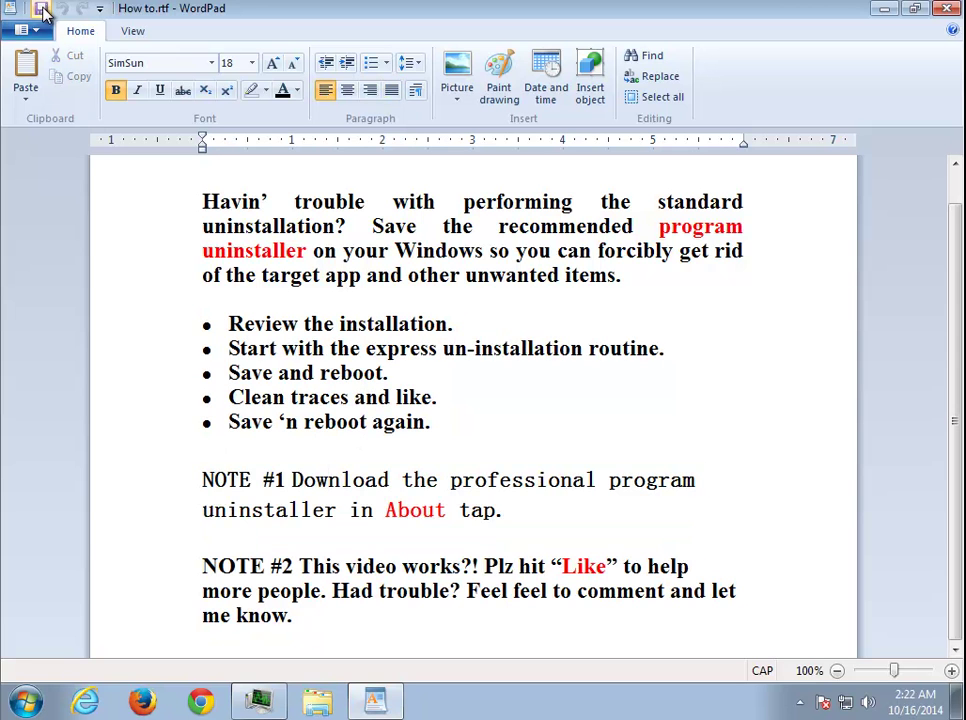
{"action": "left_click", "coordinate": [945, 9]}
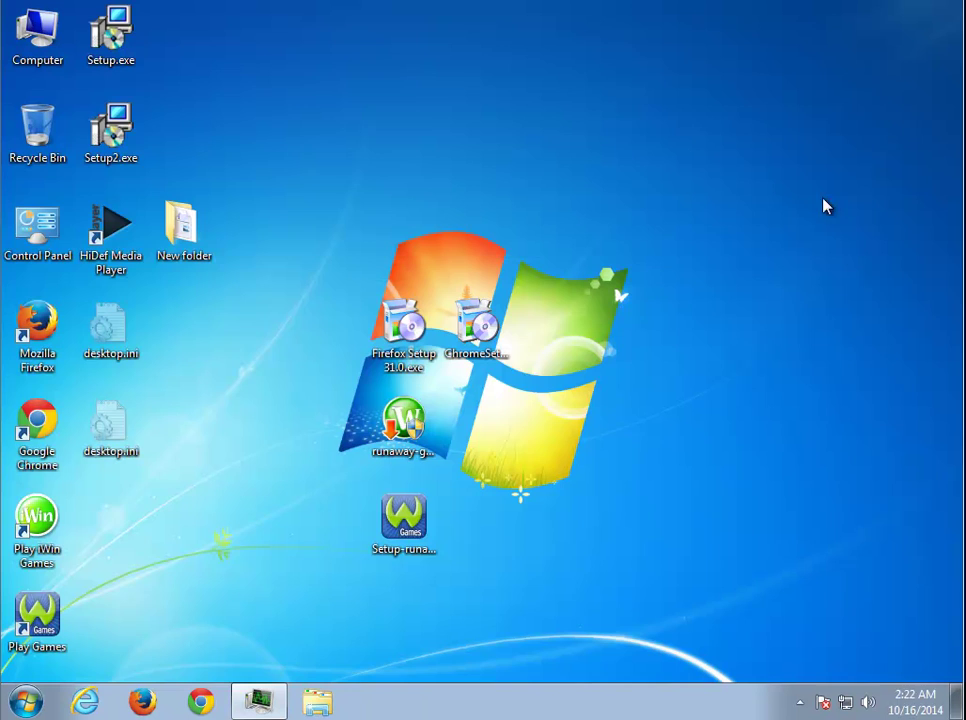
- Open the file location of the HiDef Media Player desktop shortcut in a smaller window and show the full folder path
{"action": "right_click", "coordinate": [114, 238]}
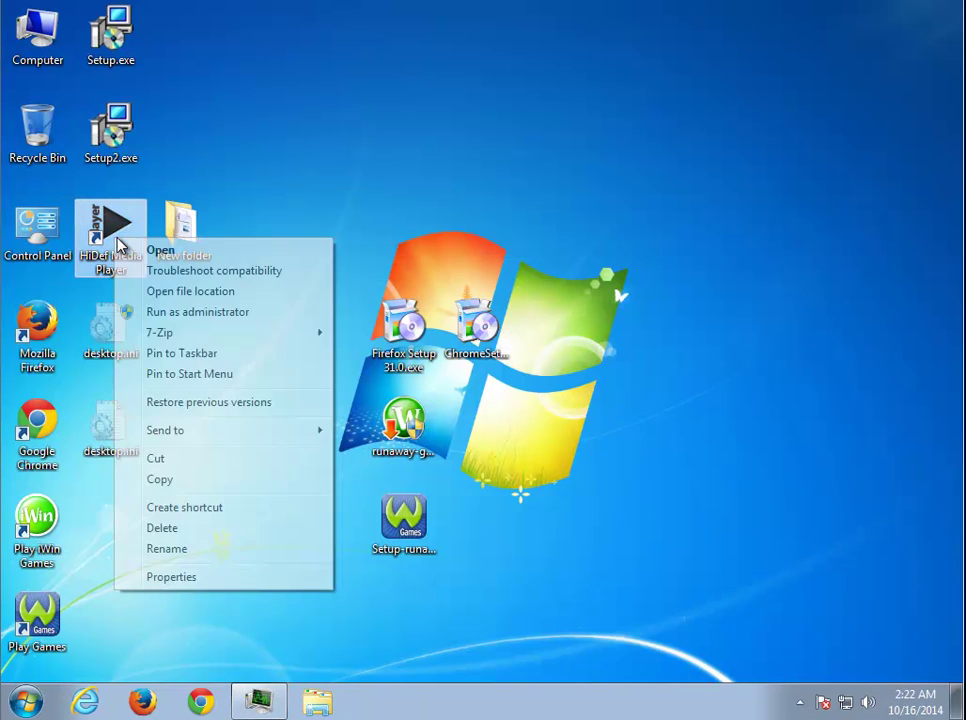
{"action": "left_click", "coordinate": [157, 291]}
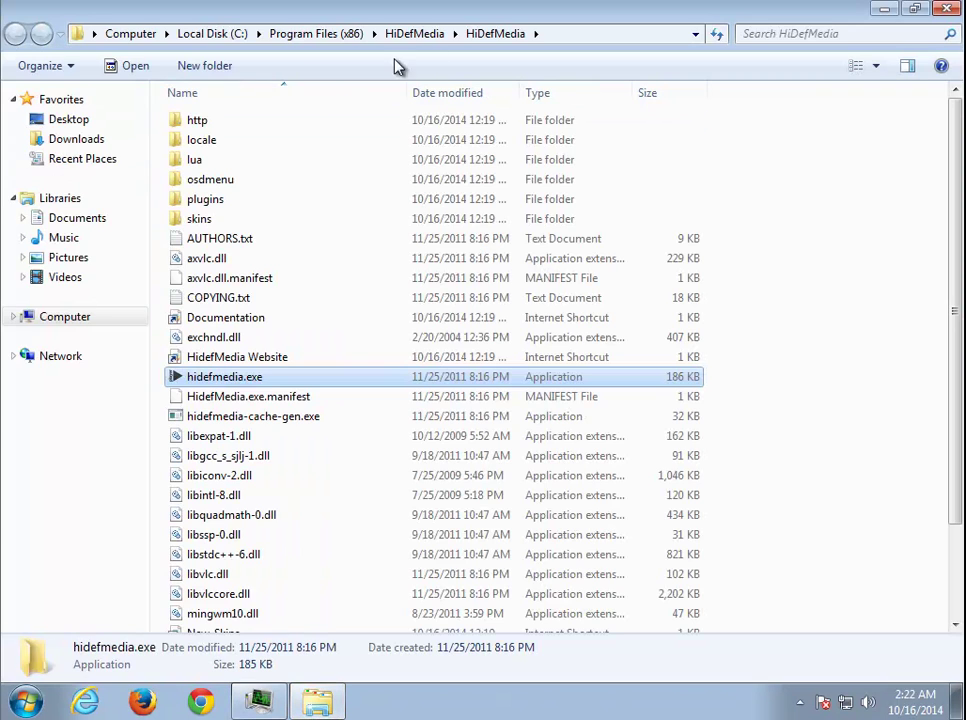
{"action": "left_click_drag", "start_coordinate": [625, 24], "coordinate": [615, 52]}
{"action": "left_click", "coordinate": [593, 65]}
{"action": "left_click", "coordinate": [549, 64]}
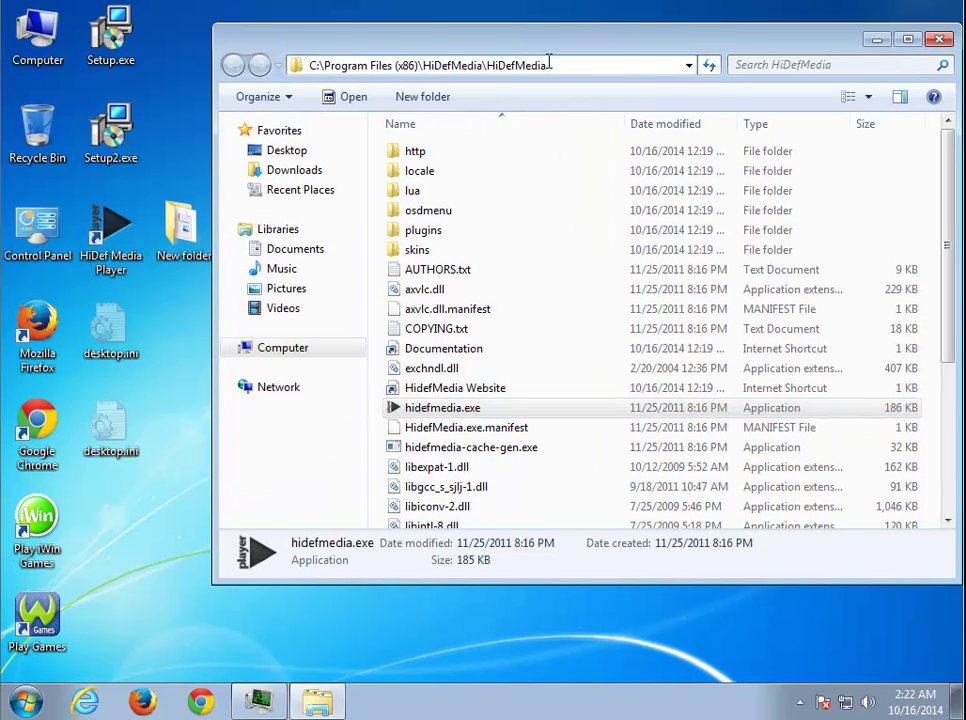
{"action": "right_click", "coordinate": [490, 63]}
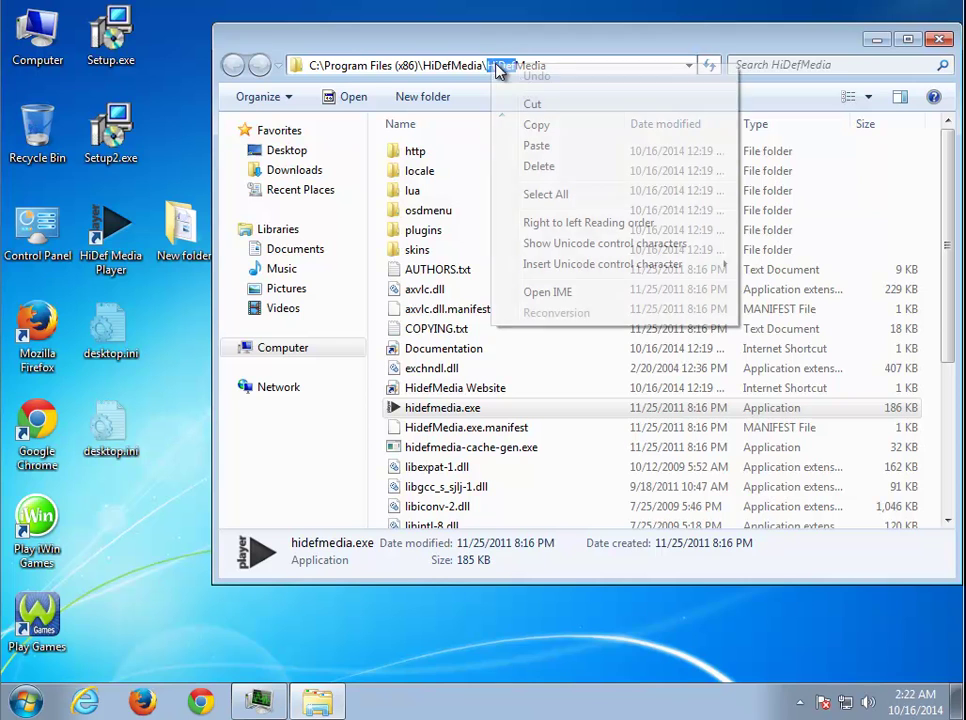
{"action": "left_click", "coordinate": [556, 145]}
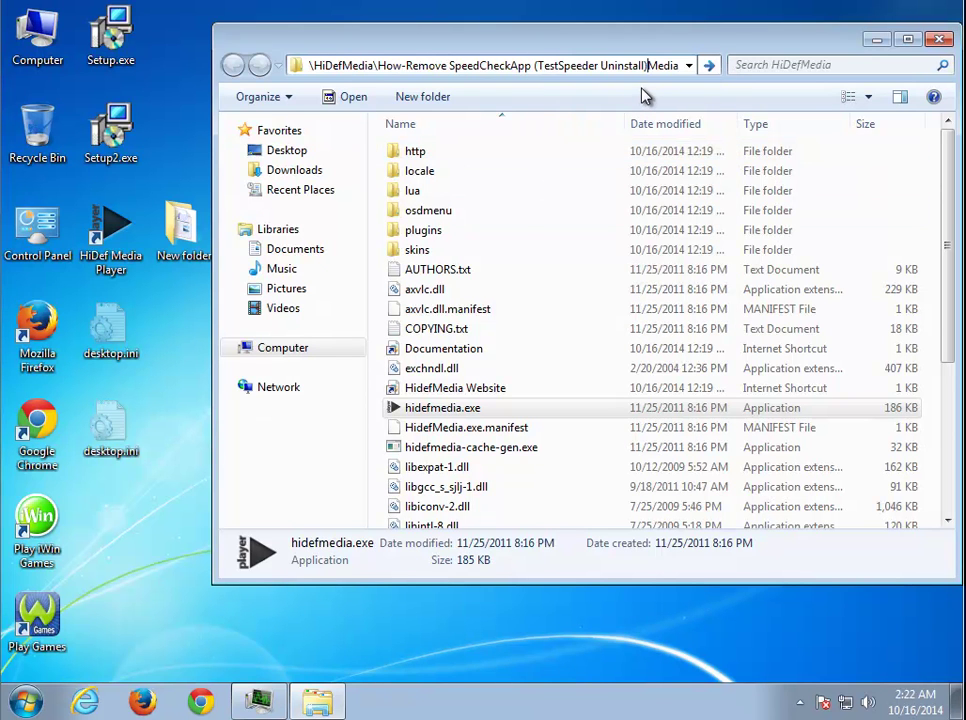
{"action": "key", "text": "ctrl+z"}
- Copy "HiDef" from the folder path and select uninstall.exe in the HiDefMedia folder
{"action": "right_click", "coordinate": [396, 65]}
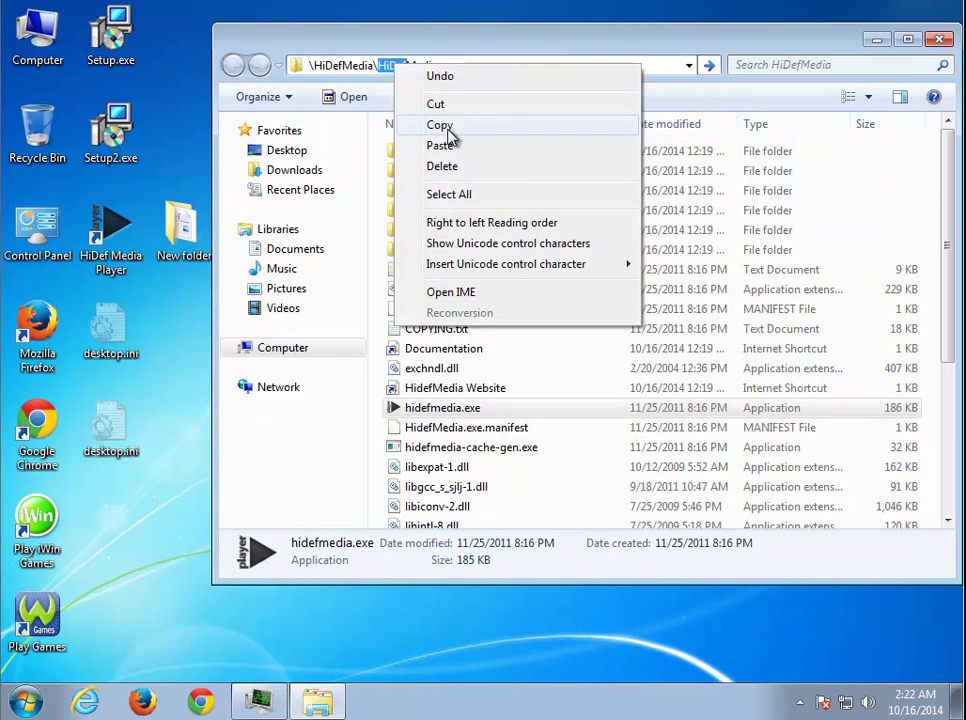
{"action": "left_click", "coordinate": [441, 124]}
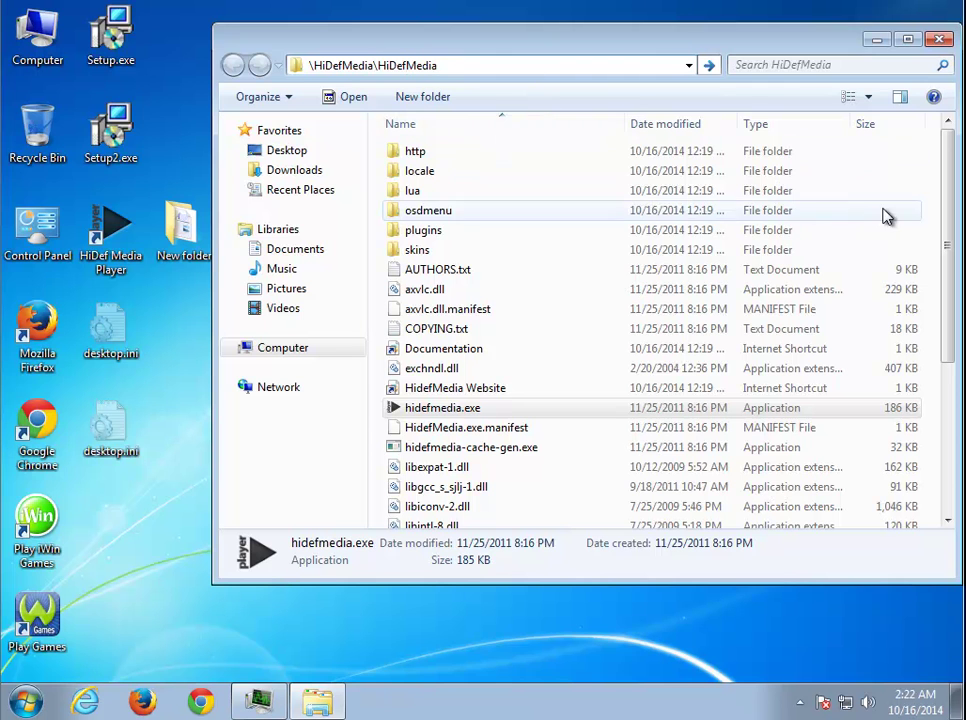
{"action": "left_click", "coordinate": [486, 476]}
{"action": "scroll", "coordinate": [487, 484], "scroll_direction": "down", "scroll_amount": 4}
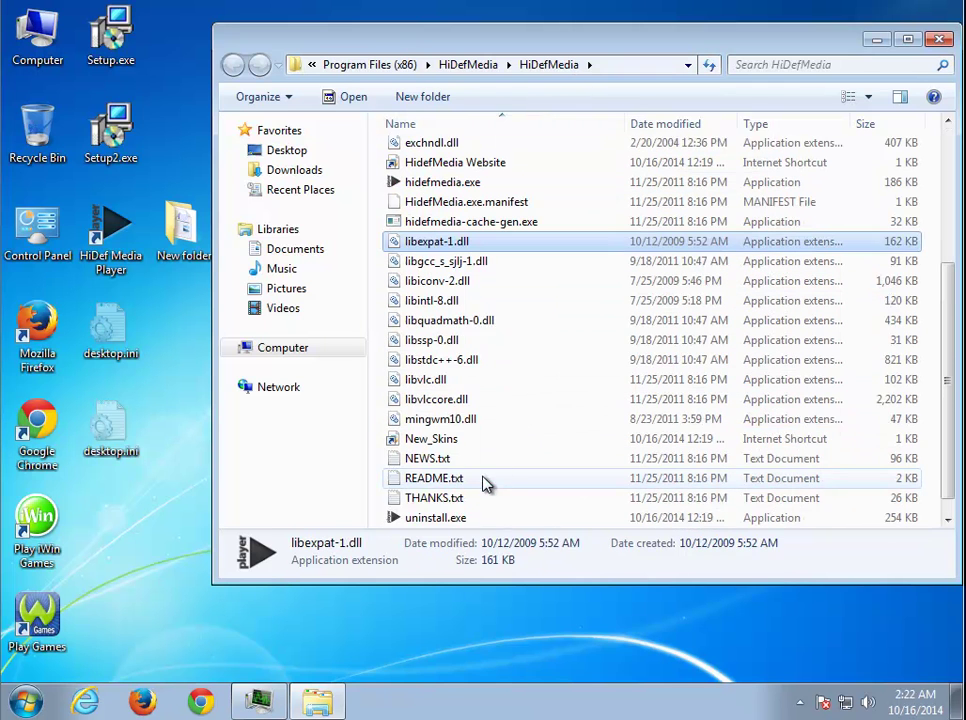
{"action": "left_click", "coordinate": [431, 498]}
- Look through the installed program entries and open the player's website from the HiDefMedia group
{"action": "left_click", "coordinate": [28, 702]}
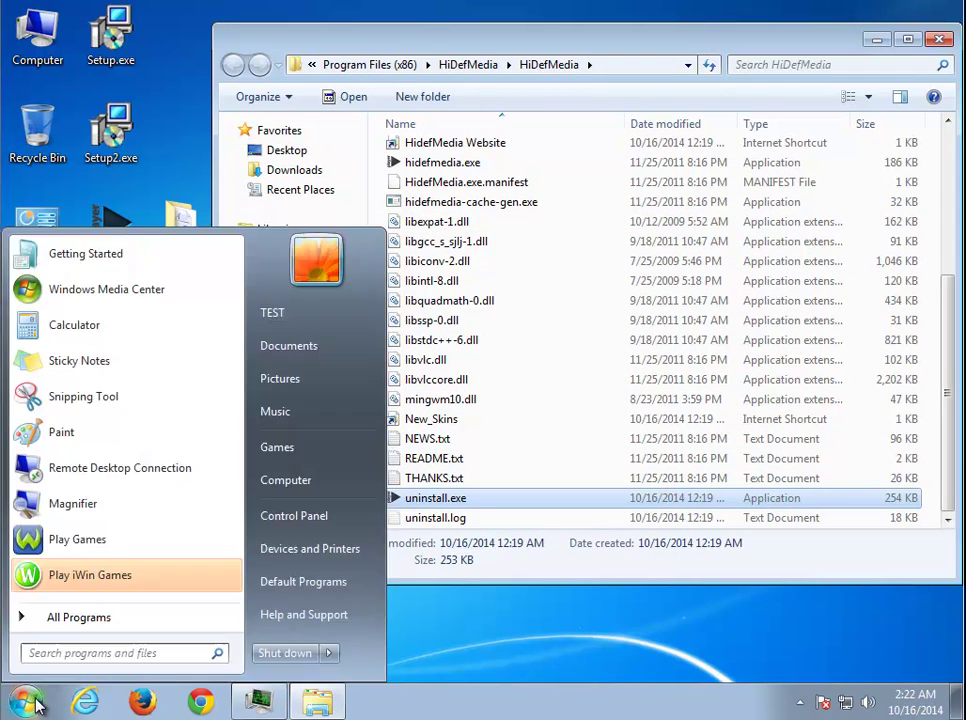
{"action": "left_click", "coordinate": [68, 618]}
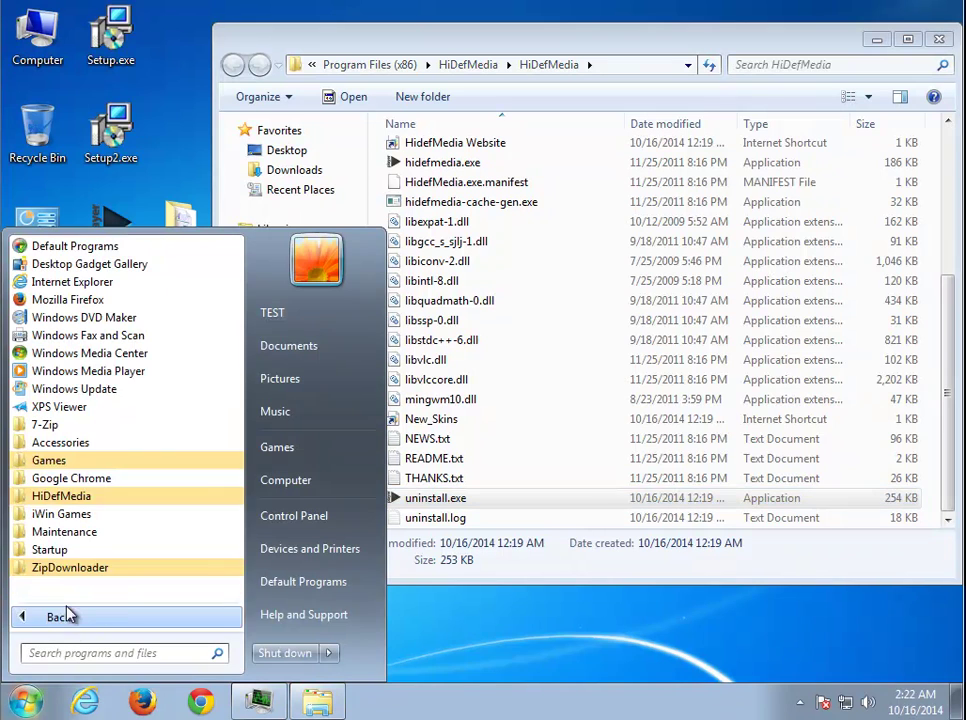
{"action": "left_click", "coordinate": [75, 495]}
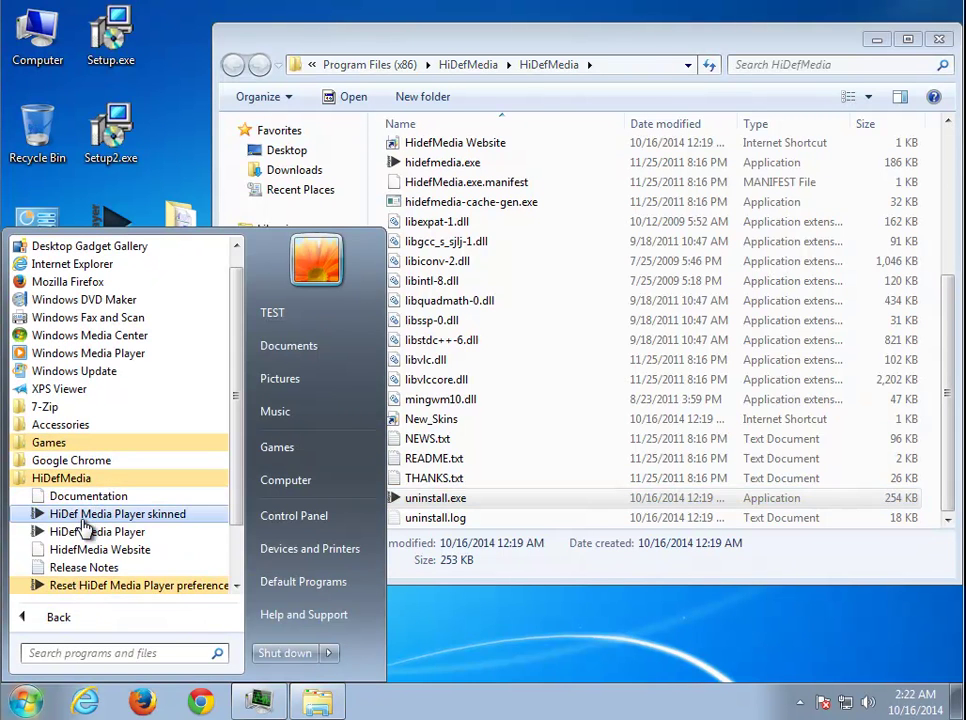
{"action": "key", "text": "Escape"}
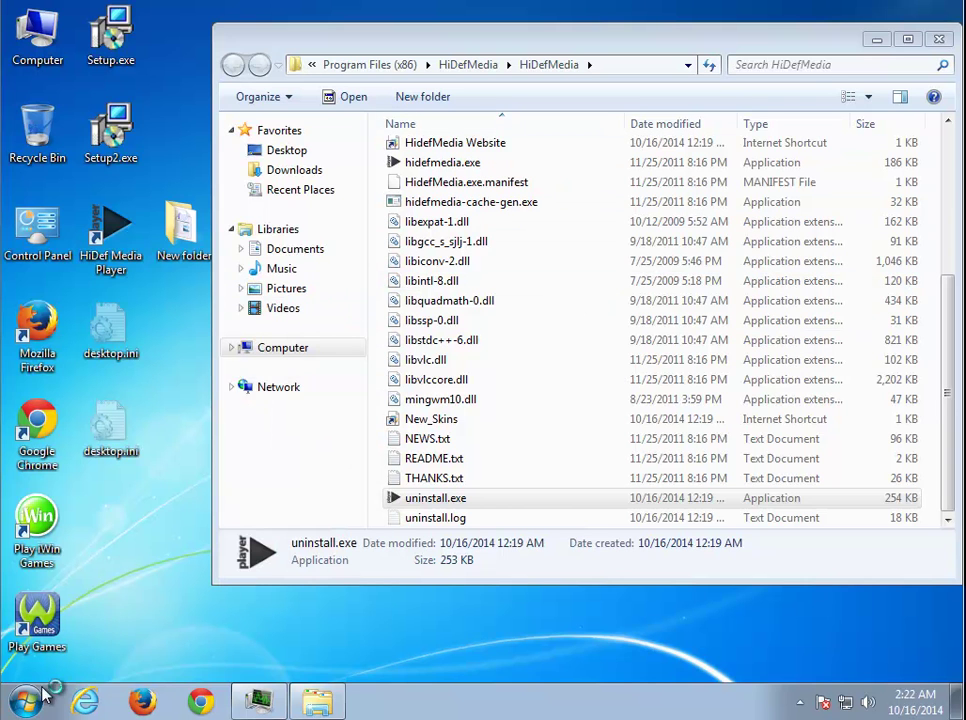
- Open Programs and Features in a smaller window, select HiDef Media Player 1.1.12 and narrow the Name column
{"action": "key", "text": "super"}
{"action": "left_click", "coordinate": [338, 521]}
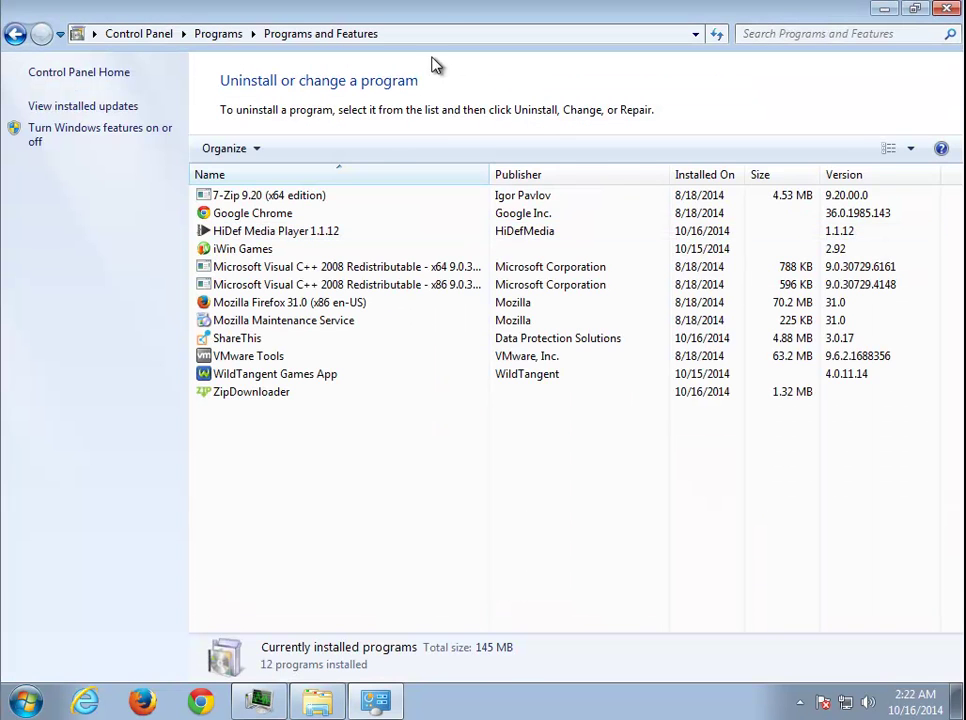
{"action": "left_click_drag", "start_coordinate": [462, 17], "coordinate": [469, 137]}
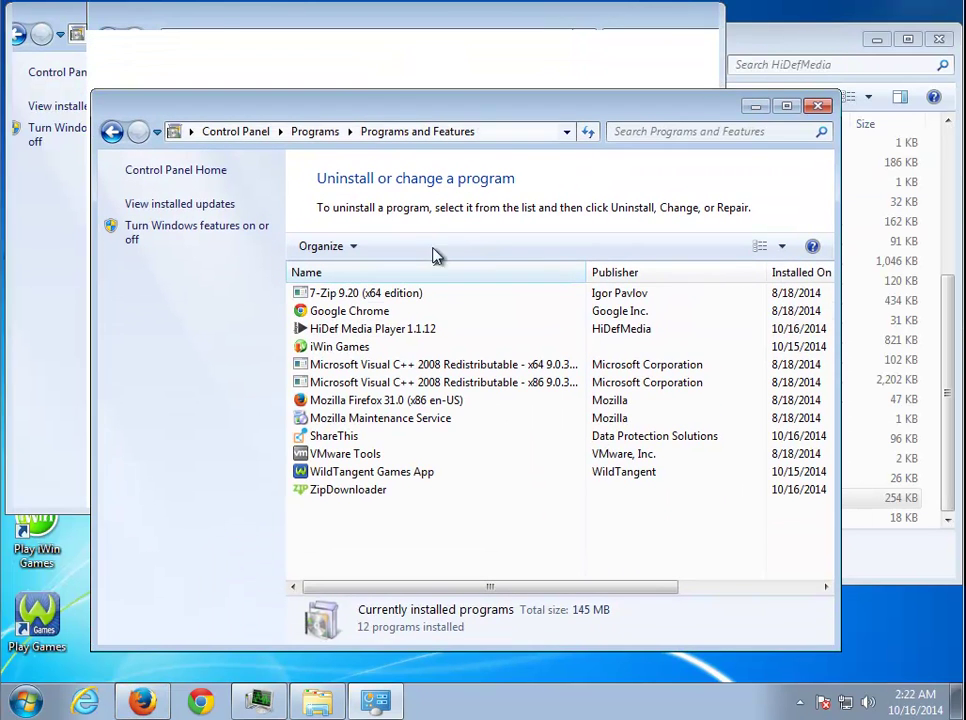
{"action": "left_click", "coordinate": [472, 331]}
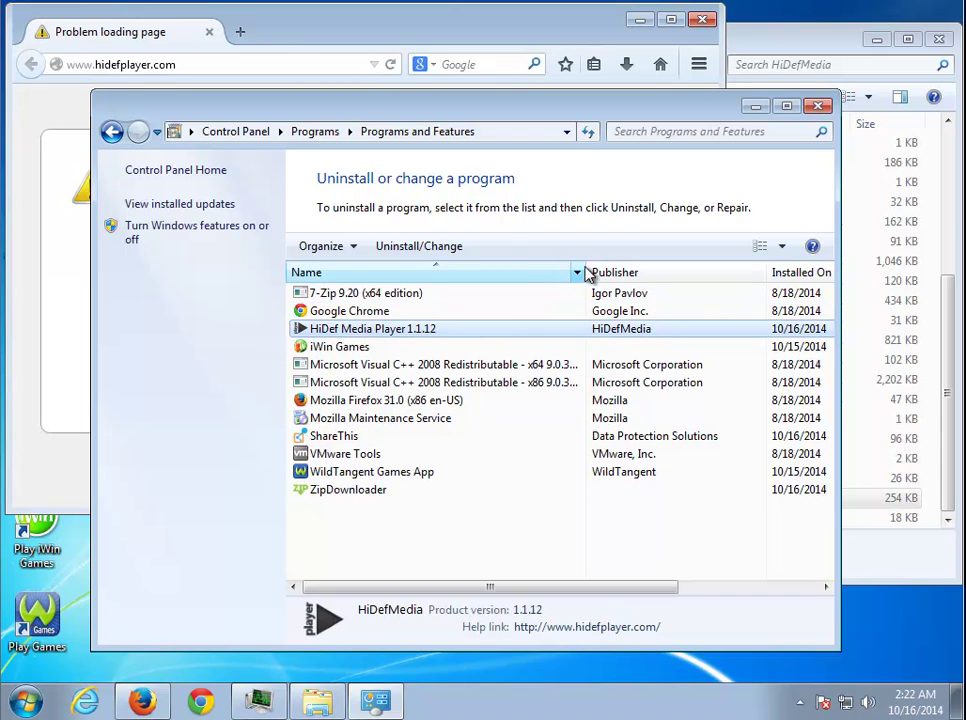
{"action": "left_click_drag", "start_coordinate": [591, 266], "coordinate": [455, 270]}
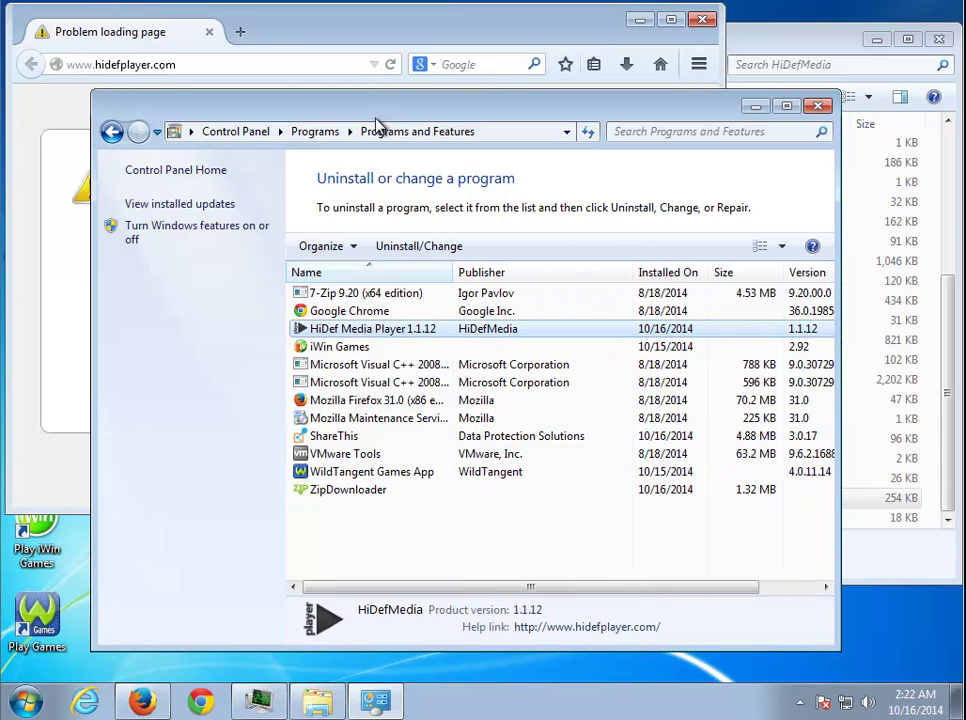
{"action": "left_click", "coordinate": [366, 44]}
{"action": "left_click", "coordinate": [181, 66]}
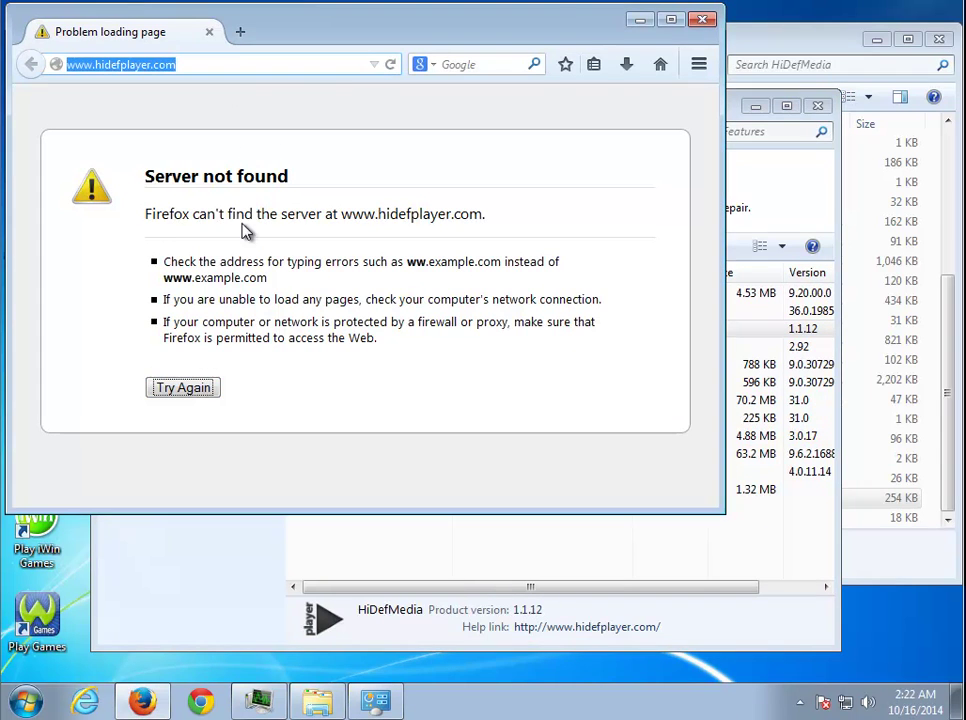
{"action": "left_click", "coordinate": [703, 19]}
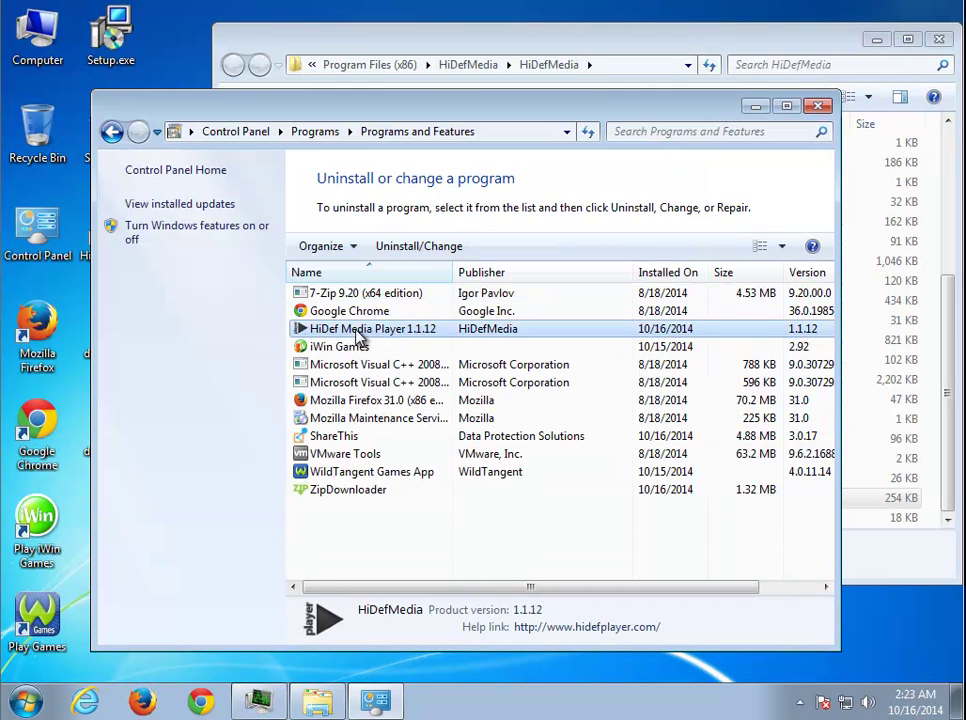
- Launch the HiDef Media Player 1.1.12 uninstaller, confirm English as its language and check the folder it uninstalls from
{"action": "left_click_drag", "start_coordinate": [633, 272], "coordinate": [538, 270]}
{"action": "double_click", "coordinate": [655, 338]}
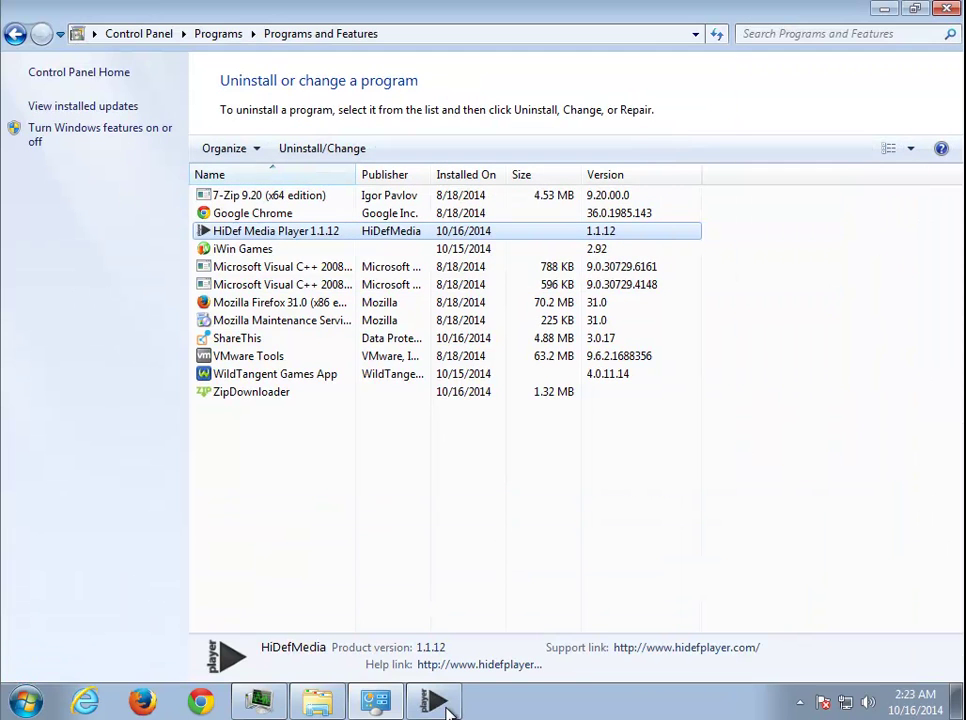
{"action": "left_click_drag", "start_coordinate": [413, 287], "coordinate": [262, 265]}
{"action": "left_click", "coordinate": [309, 340]}
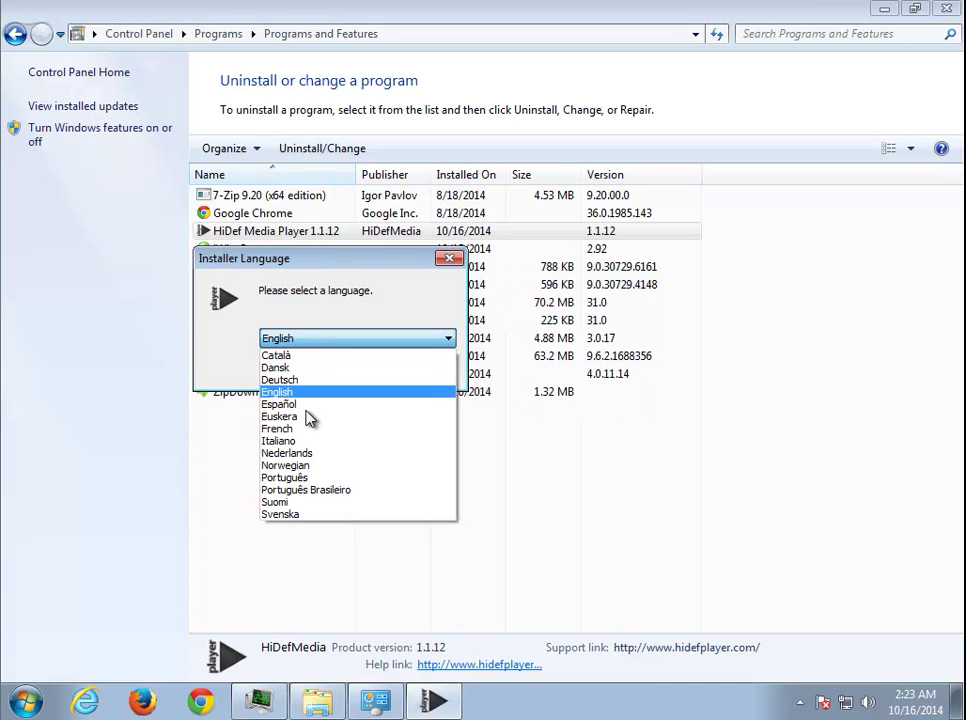
{"action": "left_click", "coordinate": [369, 344]}
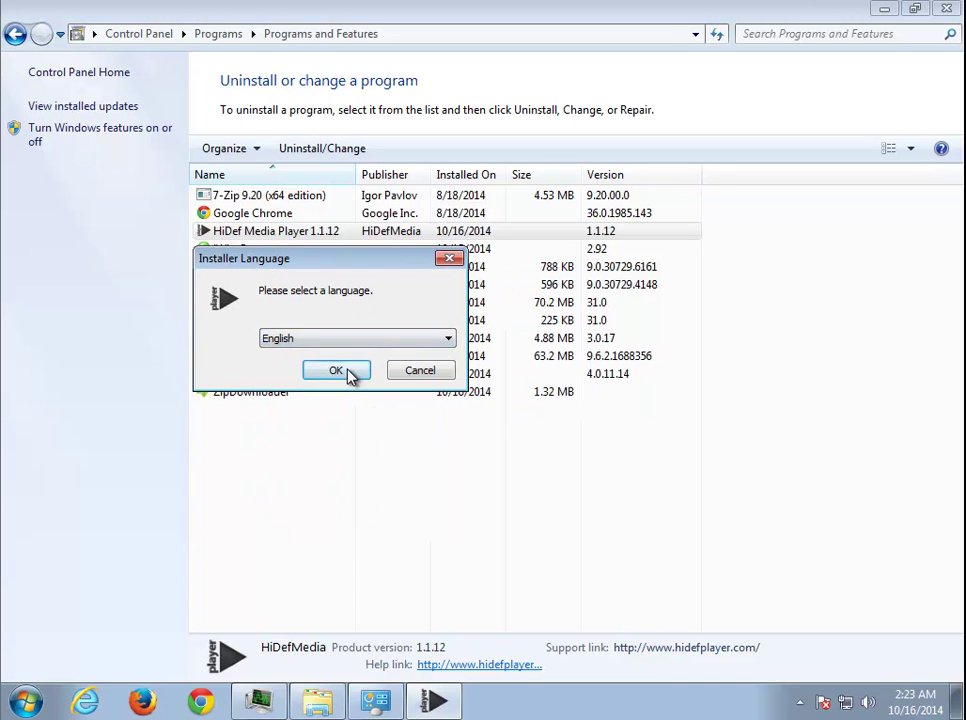
{"action": "left_click", "coordinate": [351, 373]}
{"action": "left_click_drag", "start_coordinate": [487, 179], "coordinate": [432, 261]}
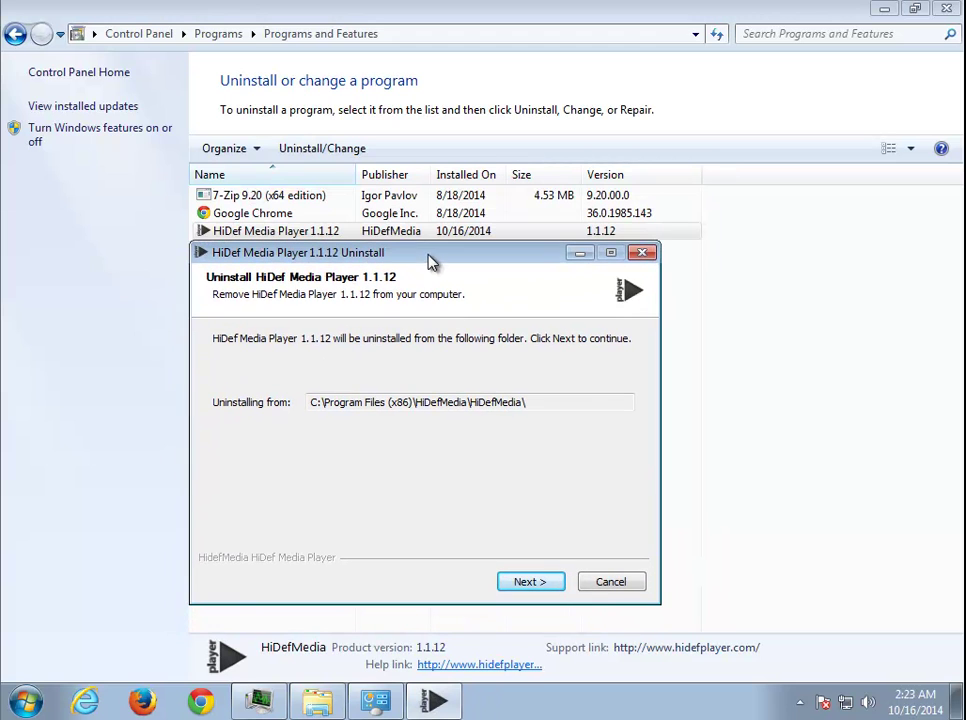
{"action": "left_click_drag", "start_coordinate": [521, 406], "coordinate": [497, 407]}
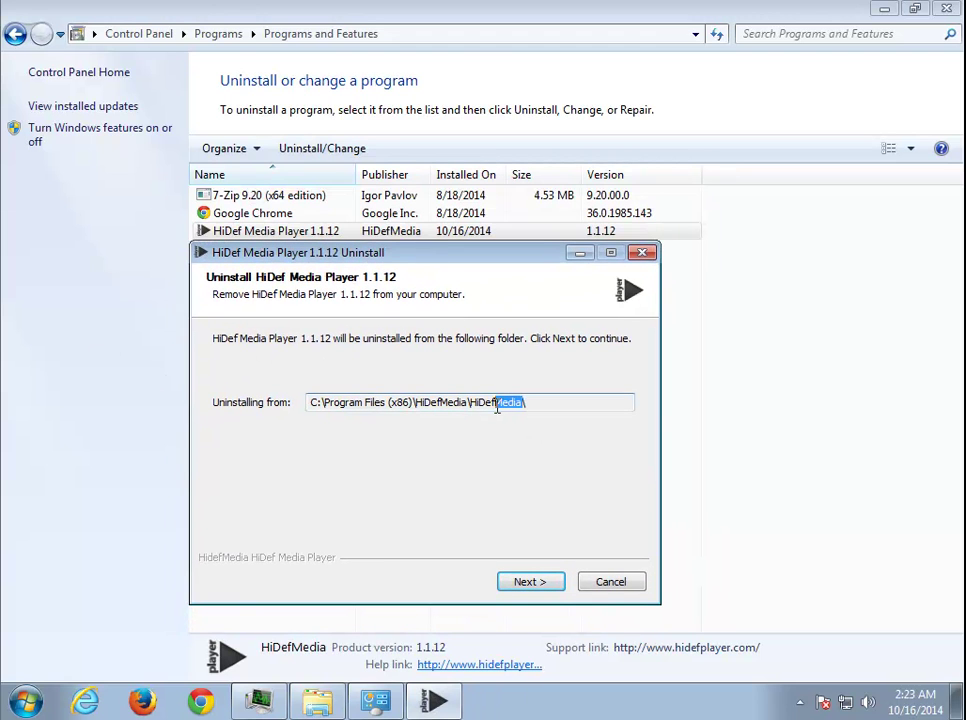
- Open the Computer window, check the View settings in Folder Options and accept them
{"action": "left_click", "coordinate": [38, 695]}
{"action": "left_click", "coordinate": [315, 484]}
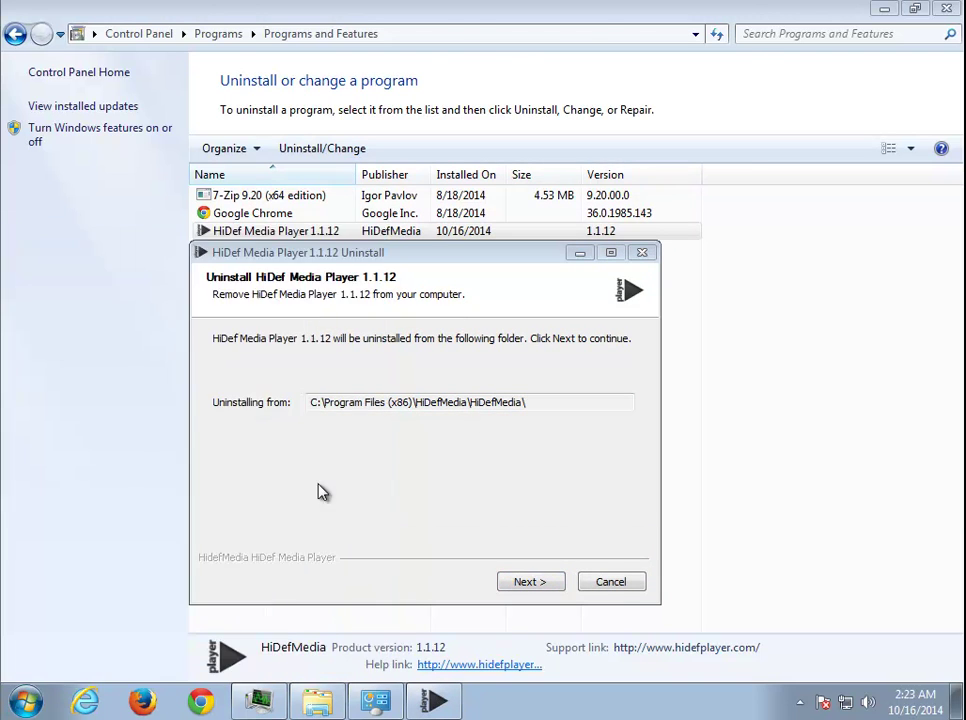
{"action": "left_click_drag", "start_coordinate": [275, 27], "coordinate": [381, 51]}
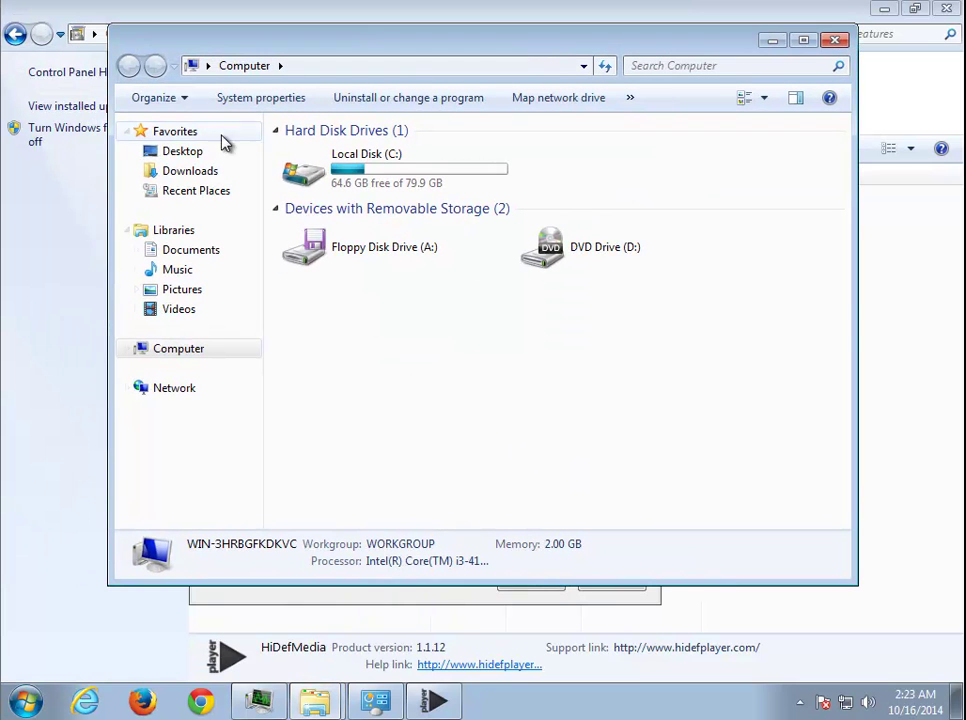
{"action": "left_click", "coordinate": [168, 98]}
{"action": "left_click", "coordinate": [199, 281]}
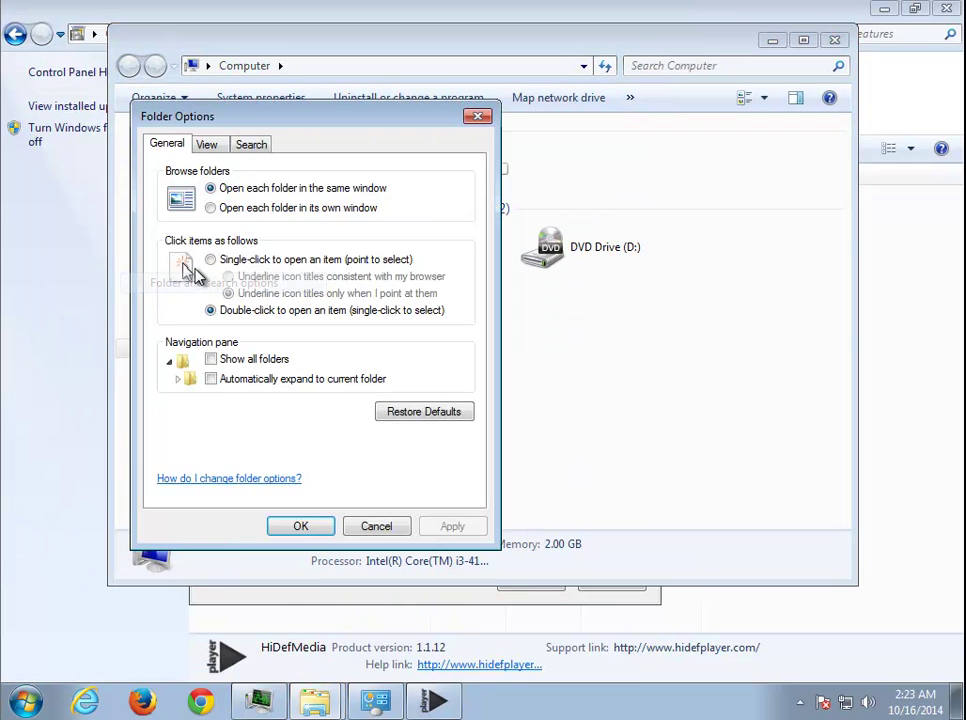
{"action": "left_click", "coordinate": [208, 146]}
{"action": "left_click", "coordinate": [318, 529]}
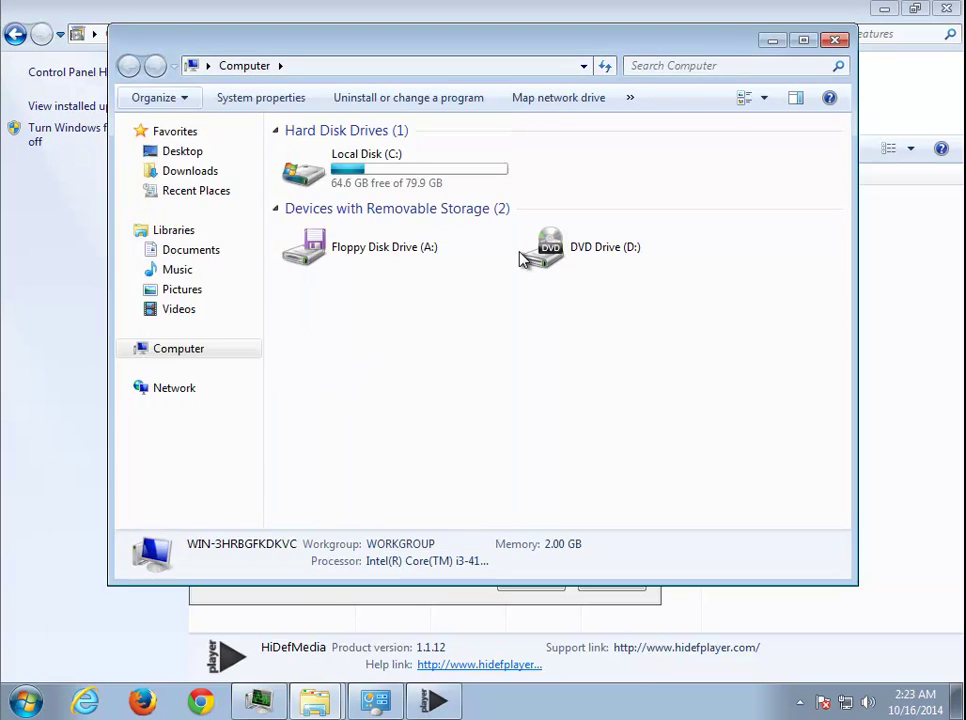
- Search the whole computer for HiDef using the copied text and move the window out of the way
{"action": "right_click", "coordinate": [634, 64]}
{"action": "left_click", "coordinate": [679, 110]}
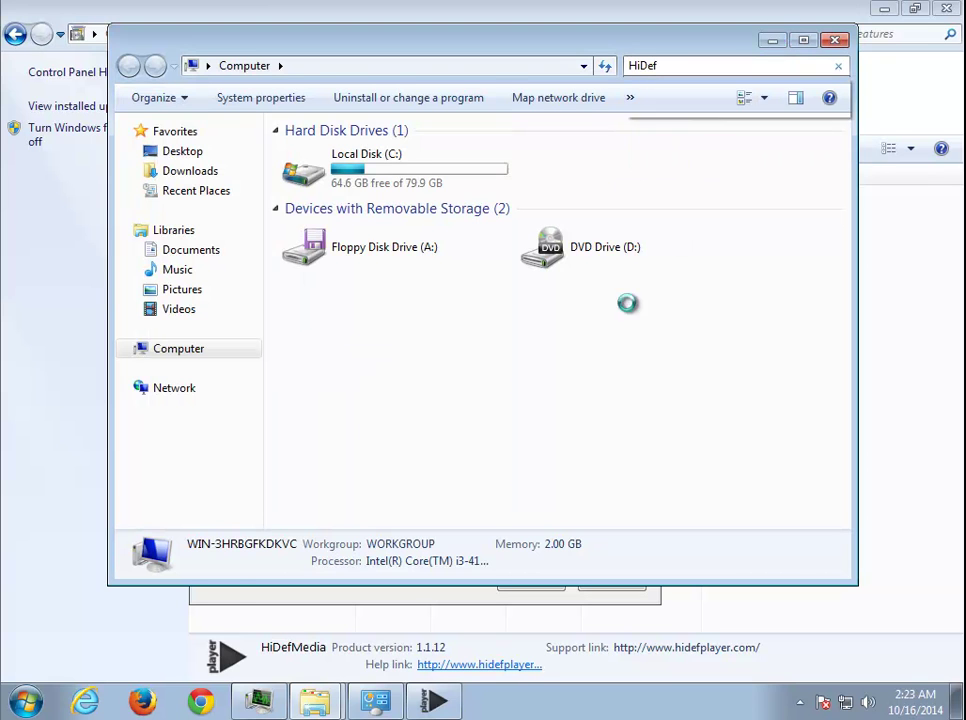
{"action": "key", "text": "alt+F4"}
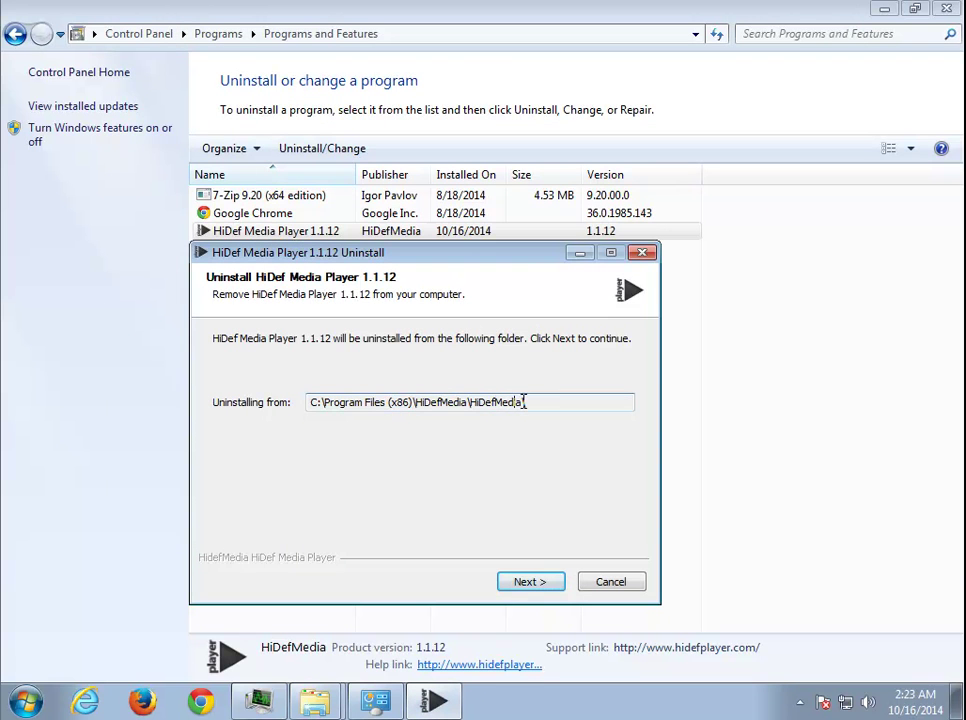
- Copy the HiDefMedia folder name from the uninstall path, search the computer for it in a new window and minimize that window
{"action": "right_click", "coordinate": [492, 401]}
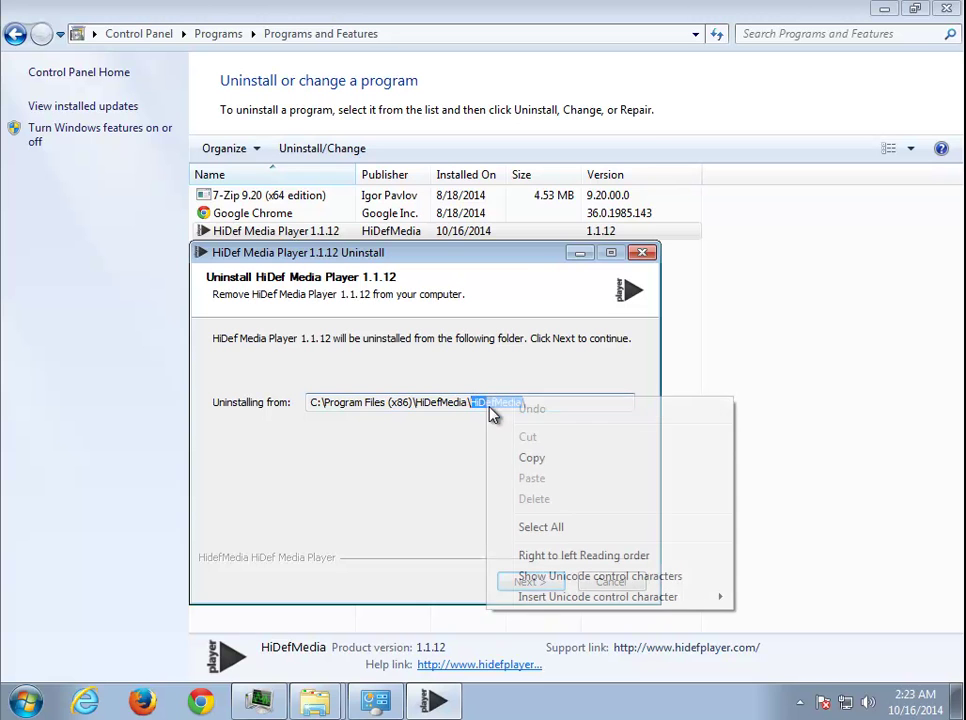
{"action": "left_click", "coordinate": [530, 458]}
{"action": "left_click", "coordinate": [14, 706]}
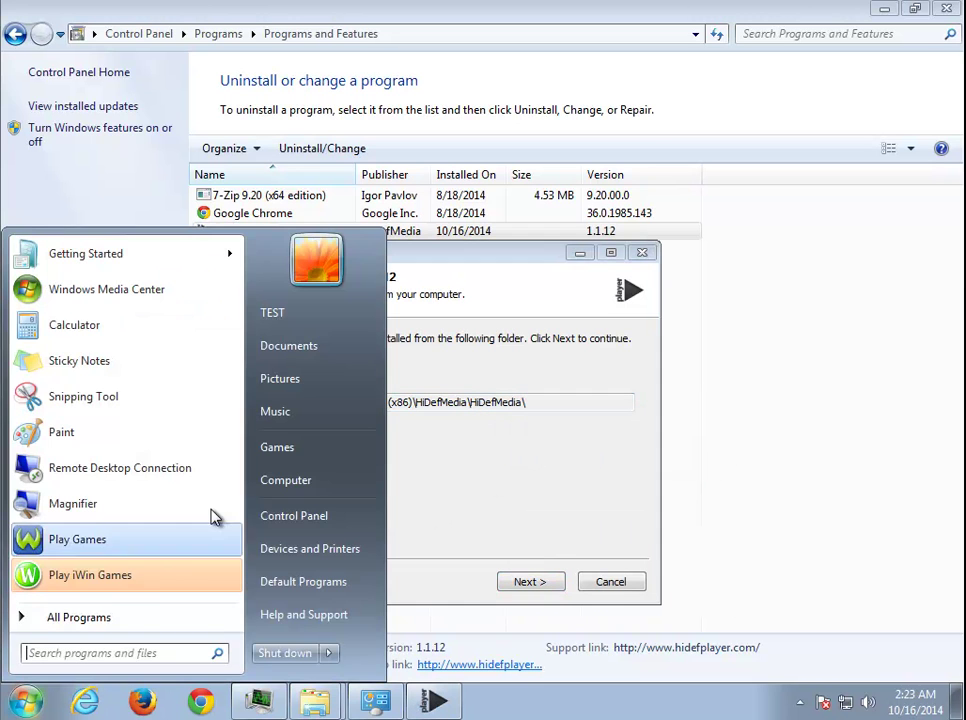
{"action": "left_click", "coordinate": [365, 475]}
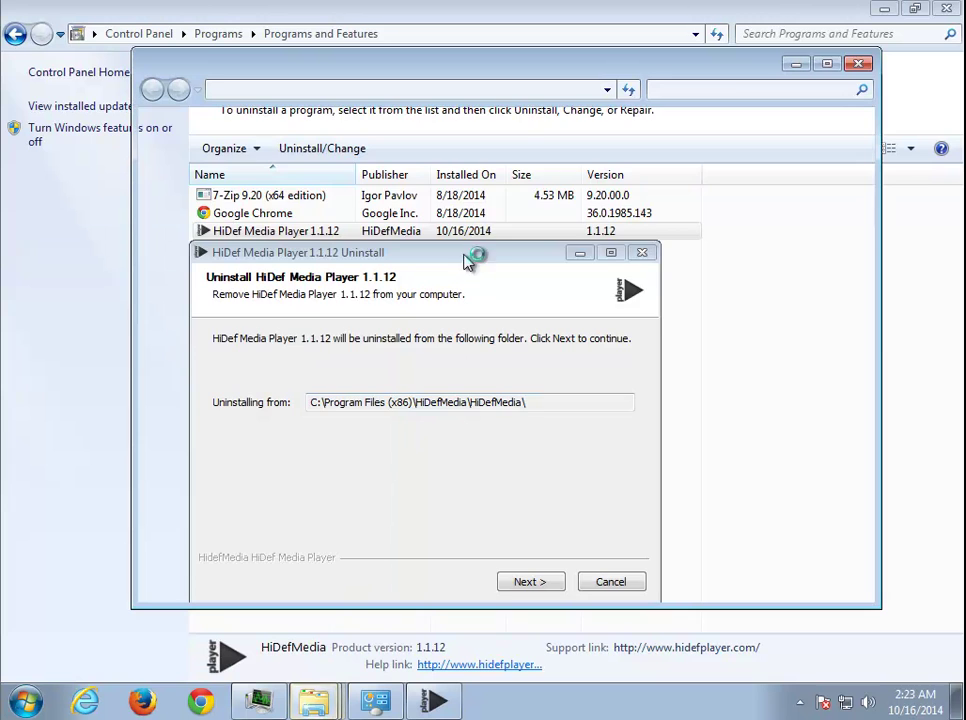
{"action": "right_click", "coordinate": [683, 91]}
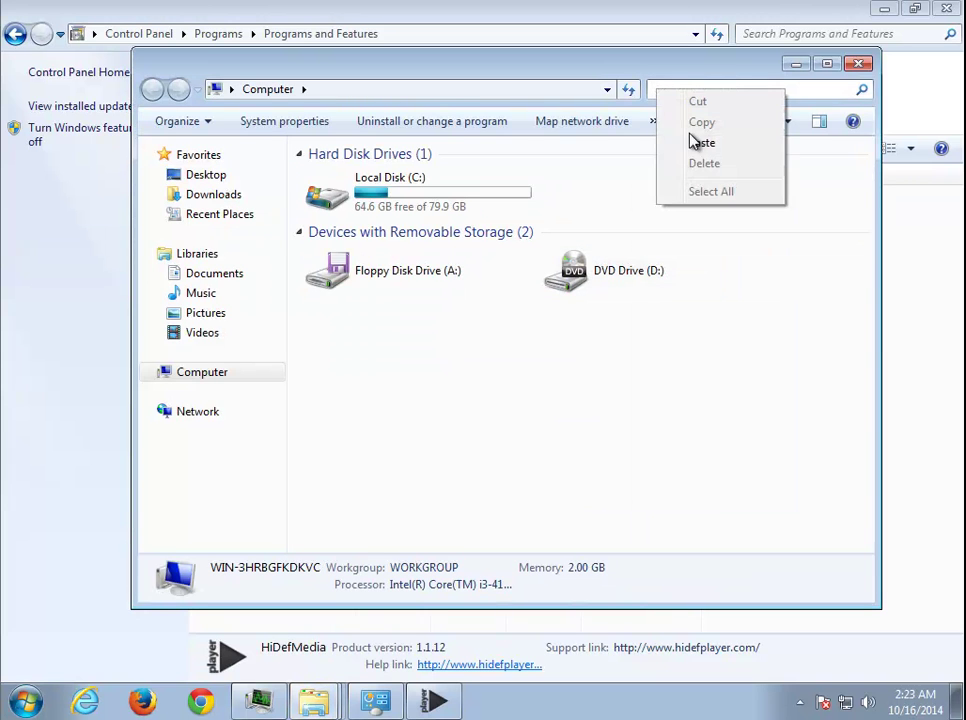
{"action": "left_click", "coordinate": [768, 142]}
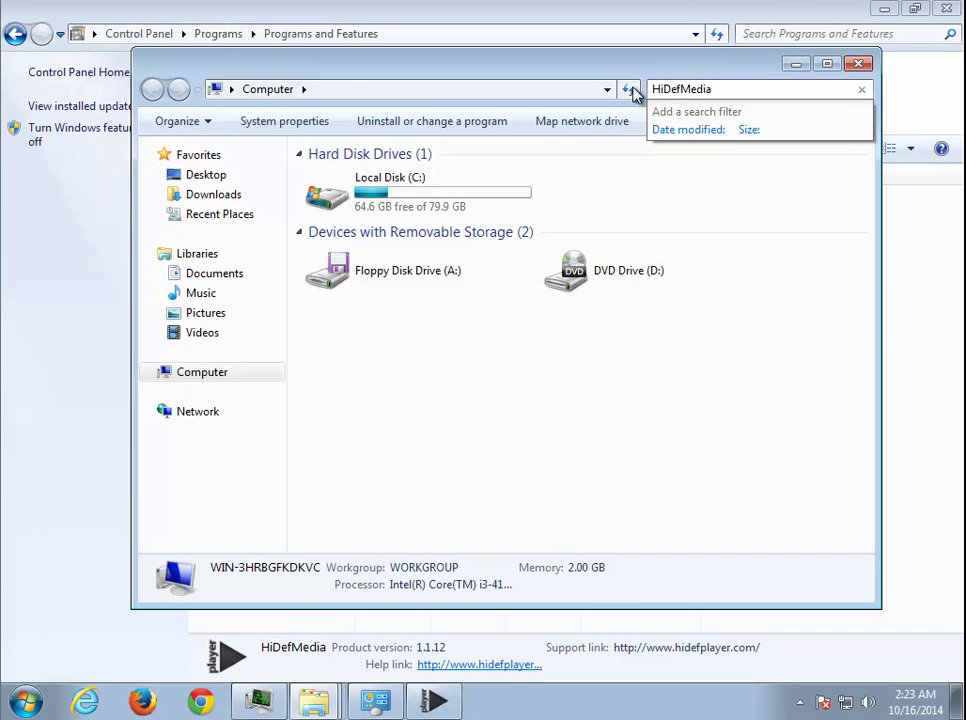
{"action": "left_click", "coordinate": [800, 66]}
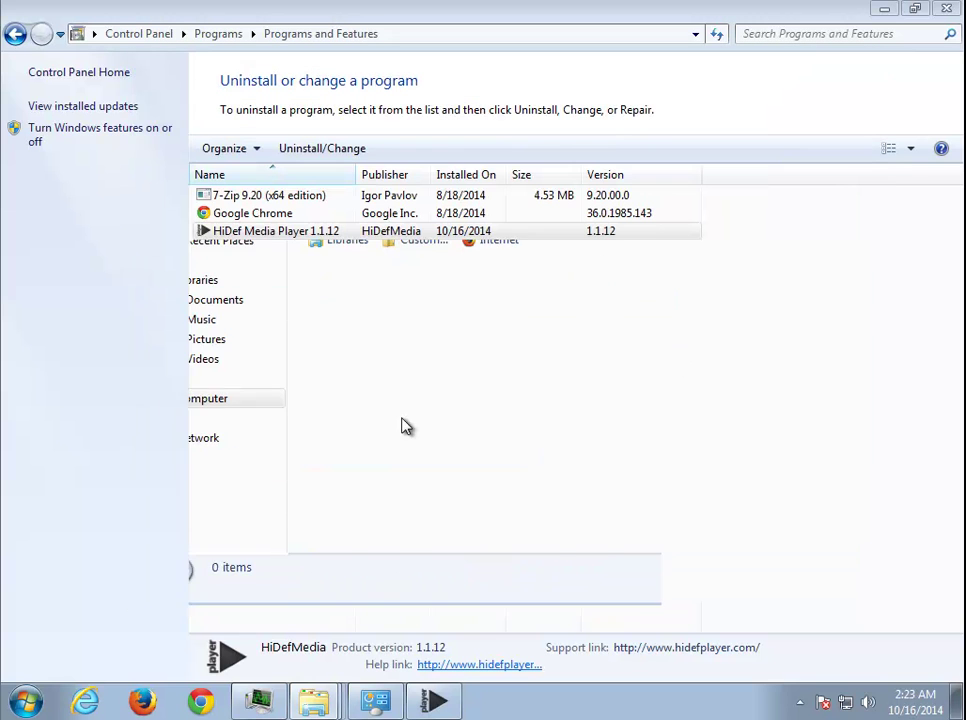
- Uninstall HiDef Media Player 1.1.12 including its preferences and cache, finish the wizard and update the installed programs list
{"action": "left_click", "coordinate": [530, 581]}
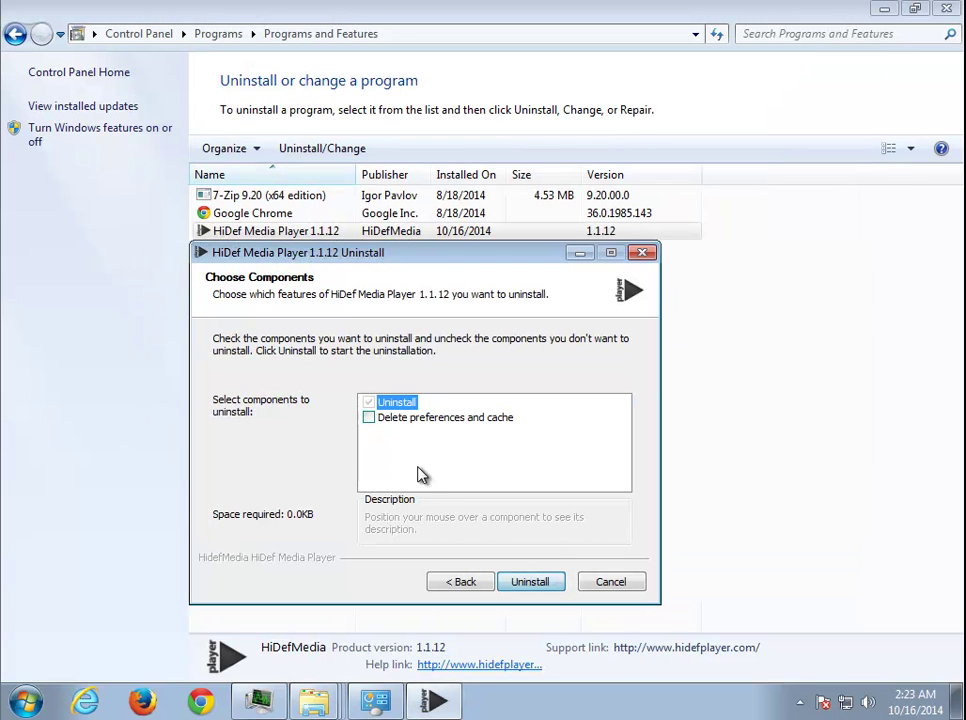
{"action": "left_click", "coordinate": [368, 417]}
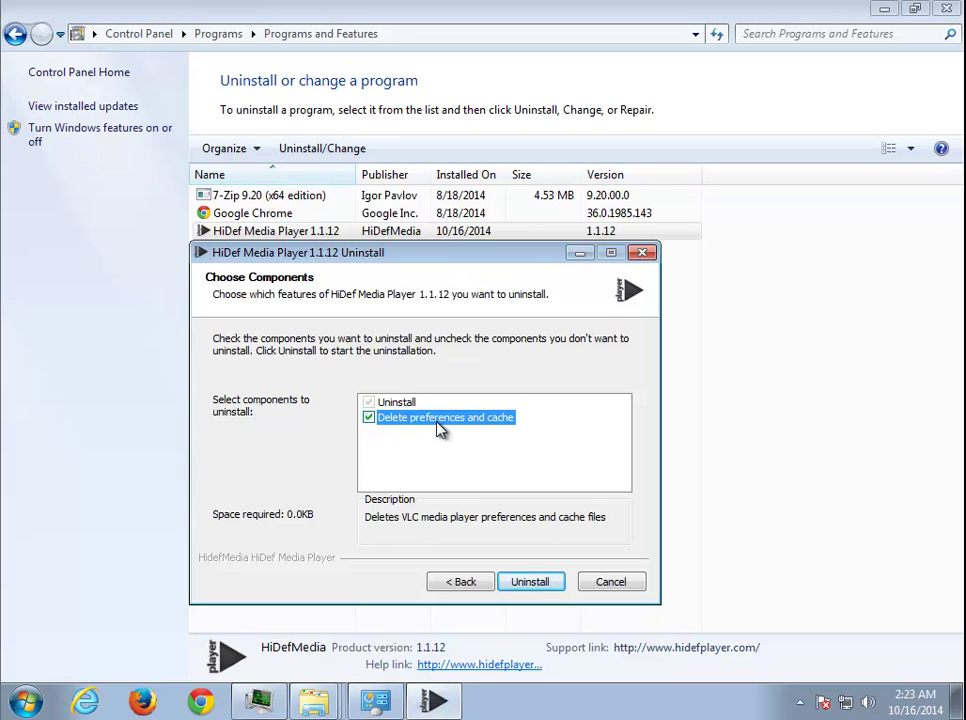
{"action": "left_click", "coordinate": [530, 582]}
{"action": "left_click", "coordinate": [271, 383]}
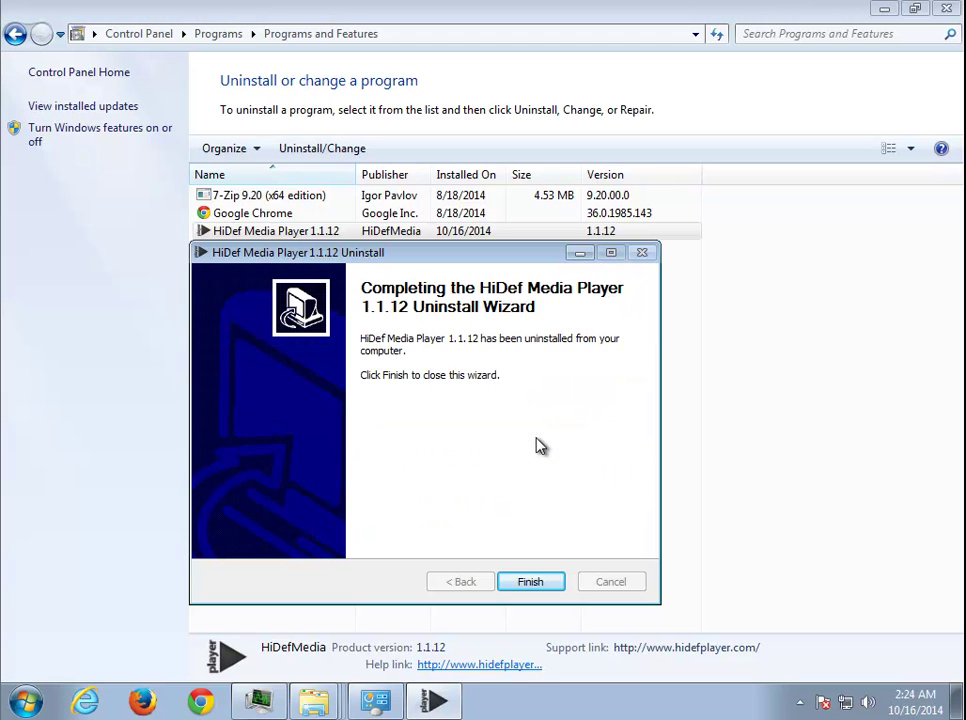
{"action": "left_click", "coordinate": [538, 584]}
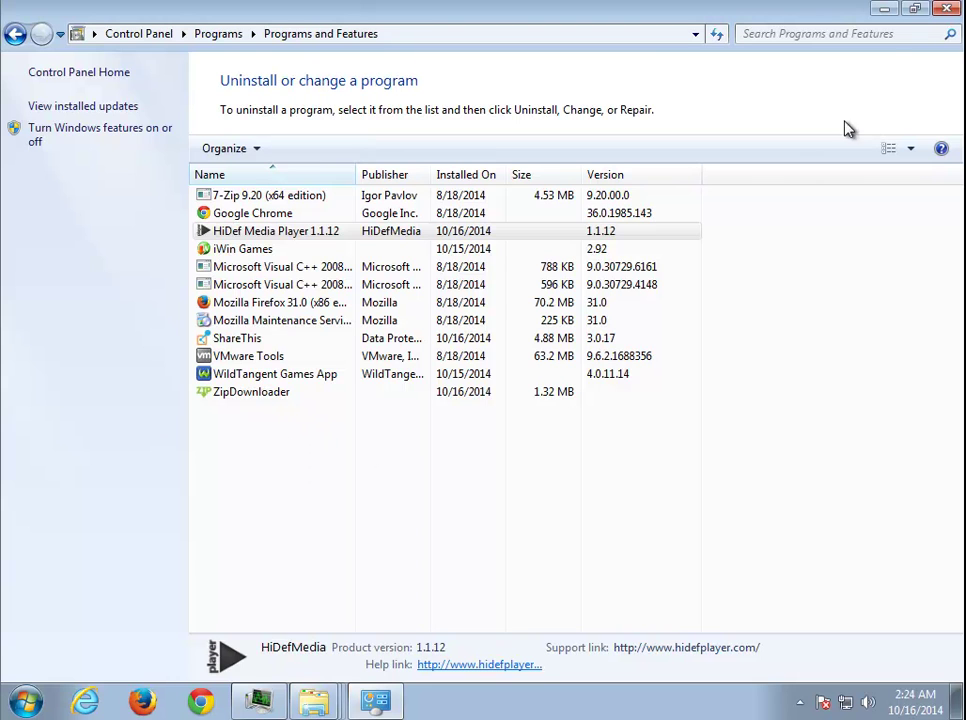
{"action": "right_click", "coordinate": [298, 410]}
{"action": "left_click", "coordinate": [244, 416]}
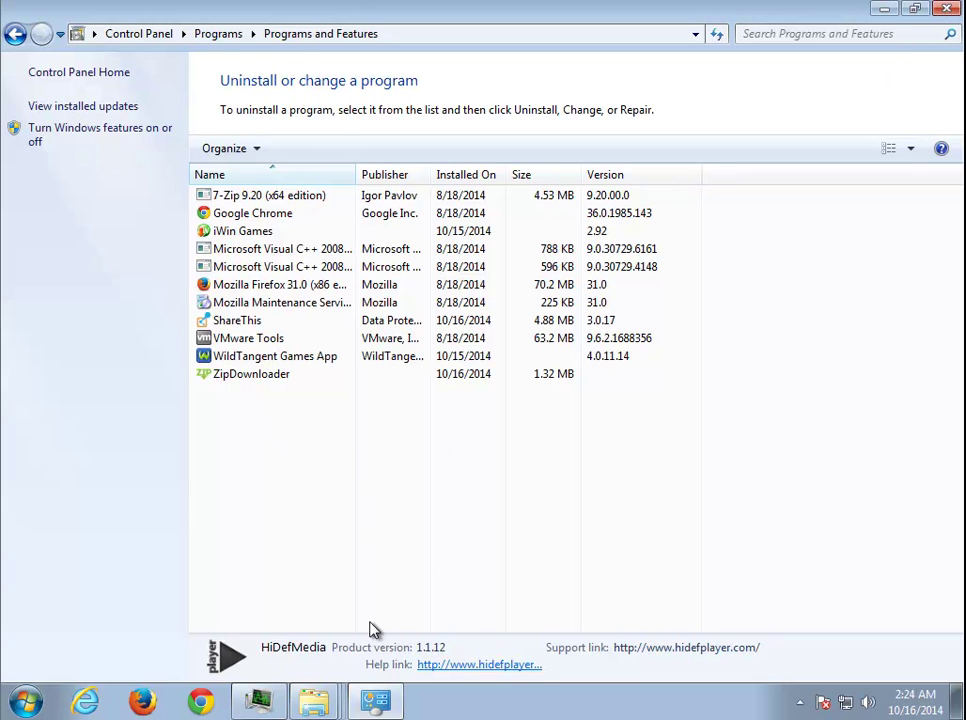
- Check the system performance in Task Manager, minimize it and close the empty HiDefMedia folder window
{"action": "left_click", "coordinate": [258, 700]}
{"action": "left_click", "coordinate": [419, 188]}
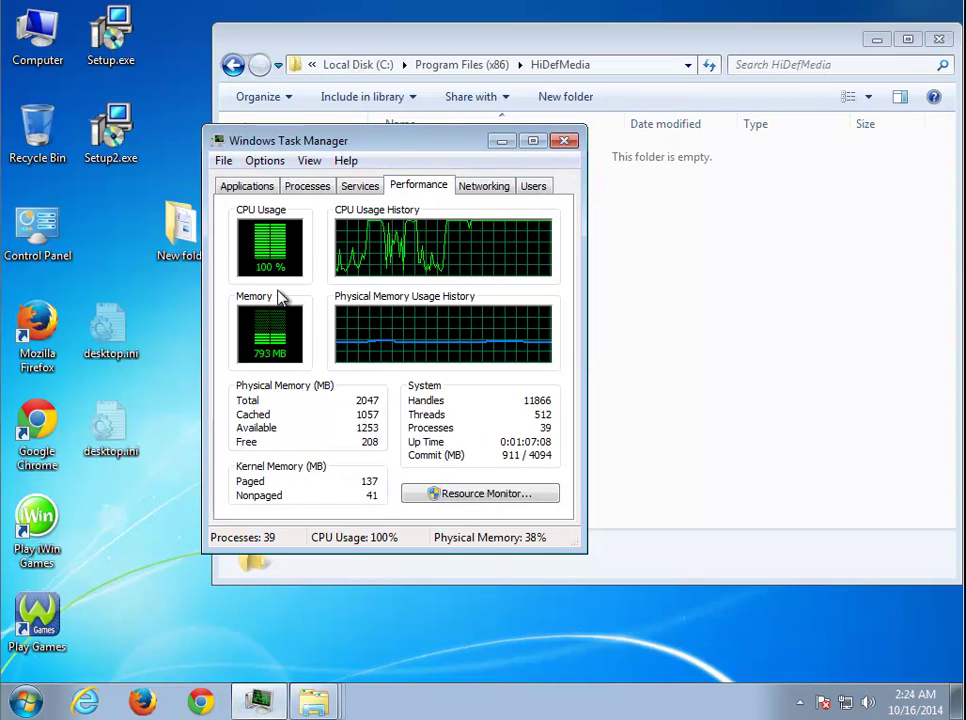
{"action": "left_click", "coordinate": [502, 141]}
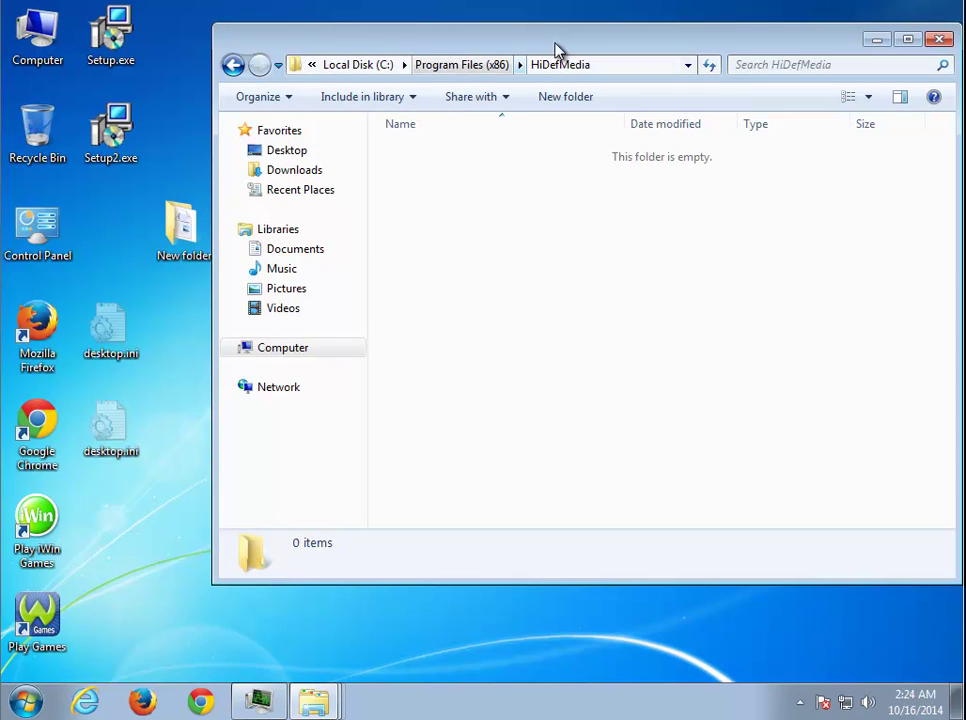
{"action": "left_click_drag", "start_coordinate": [912, 50], "coordinate": [846, 184]}
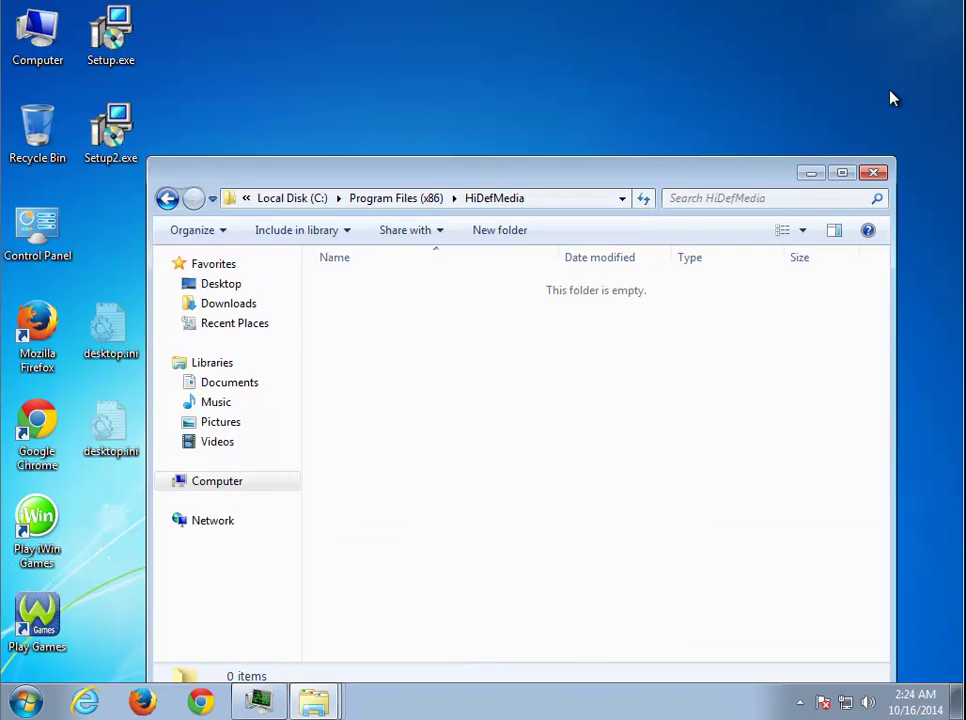
{"action": "left_click", "coordinate": [875, 175]}
{"action": "left_click", "coordinate": [25, 705]}
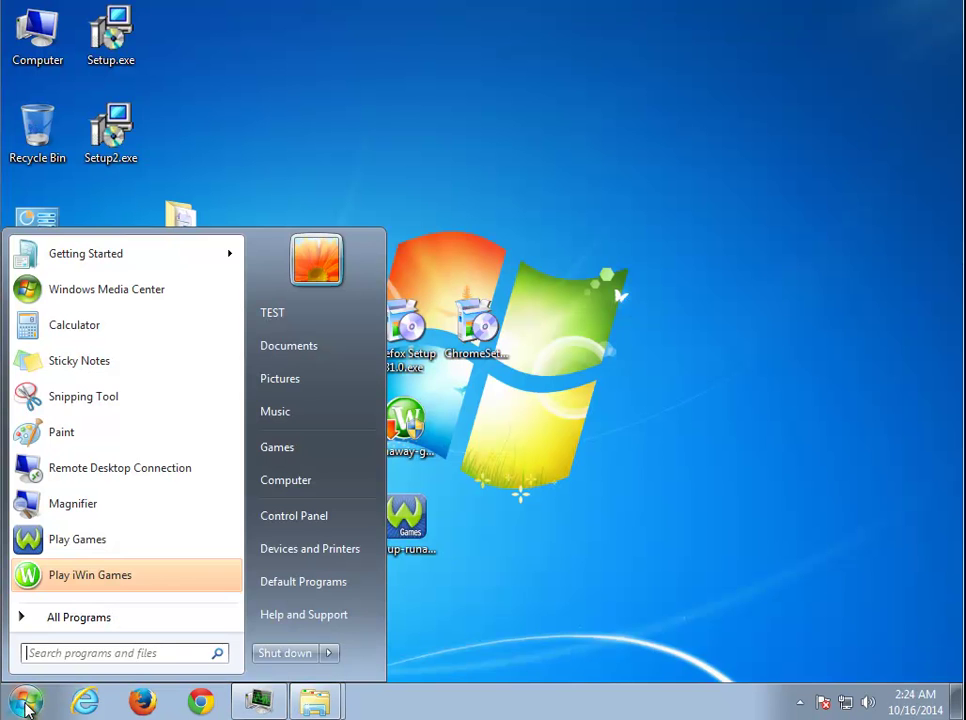
{"action": "mouse_move", "coordinate": [334, 653]}
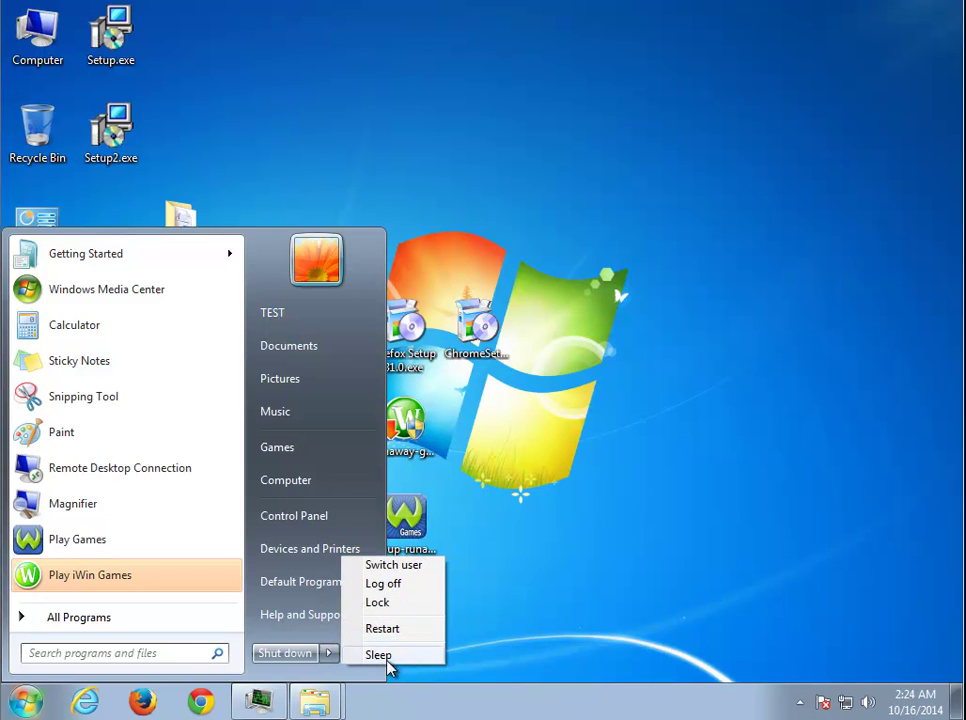
{"action": "left_click", "coordinate": [390, 711]}
- Bring up the HiDef and HiDefMedia search windows to check their progress
{"action": "mouse_move", "coordinate": [303, 697]}
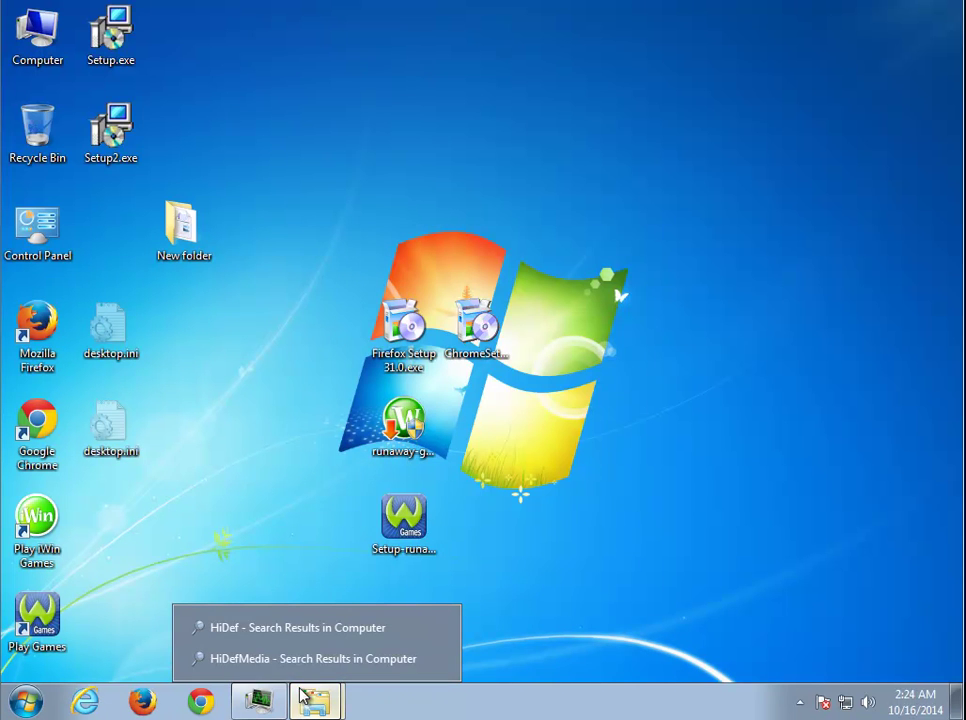
{"action": "left_click", "coordinate": [280, 630]}
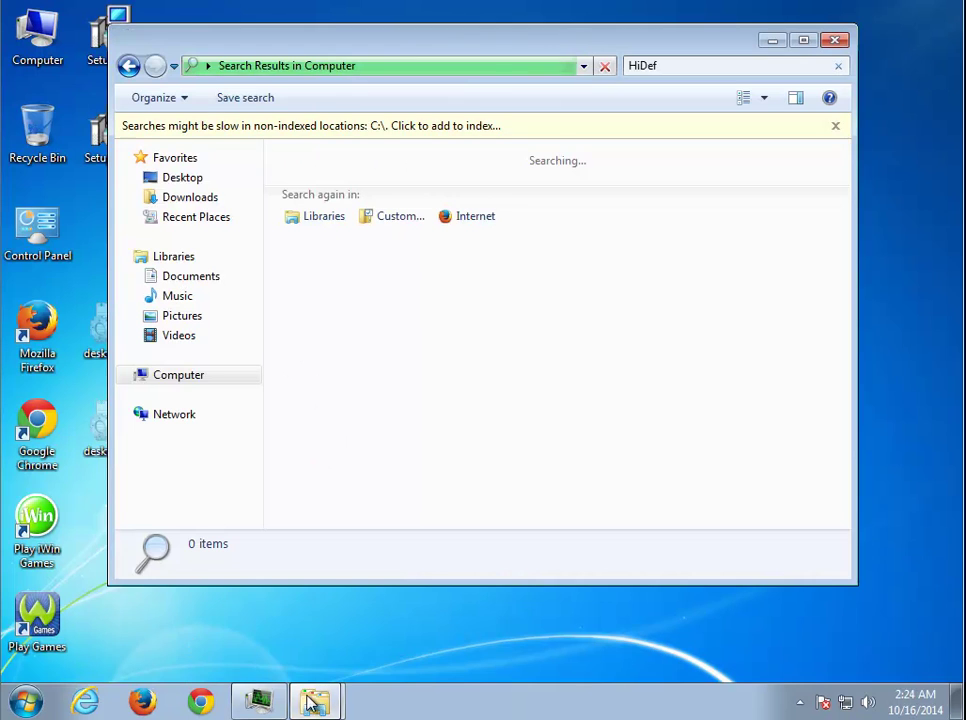
{"action": "mouse_move", "coordinate": [317, 699]}
{"action": "left_click_drag", "start_coordinate": [336, 660], "coordinate": [511, 259]}
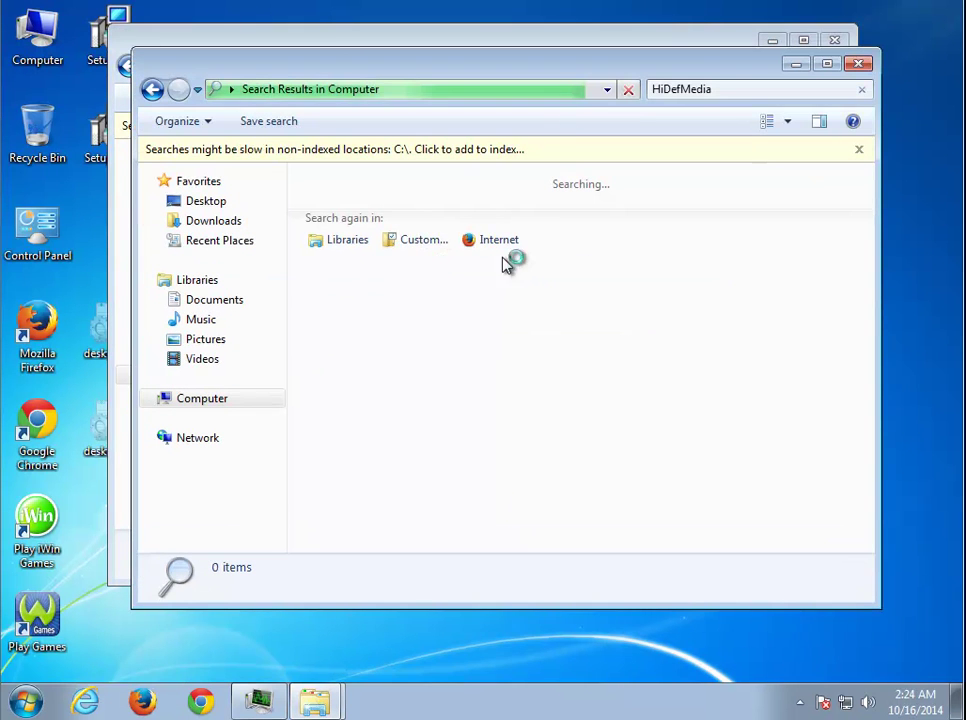
- Open the Registry Editor by running REGEDIT, allow it to start and search the registry for HiDefMedia
{"action": "key", "text": "super+r"}
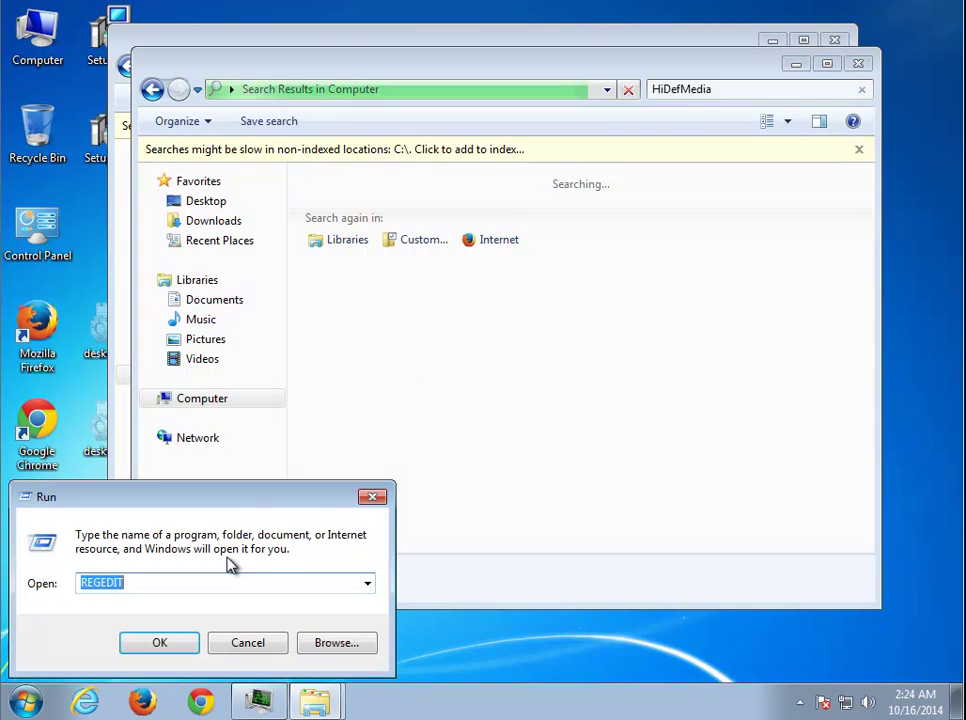
{"action": "left_click", "coordinate": [177, 642]}
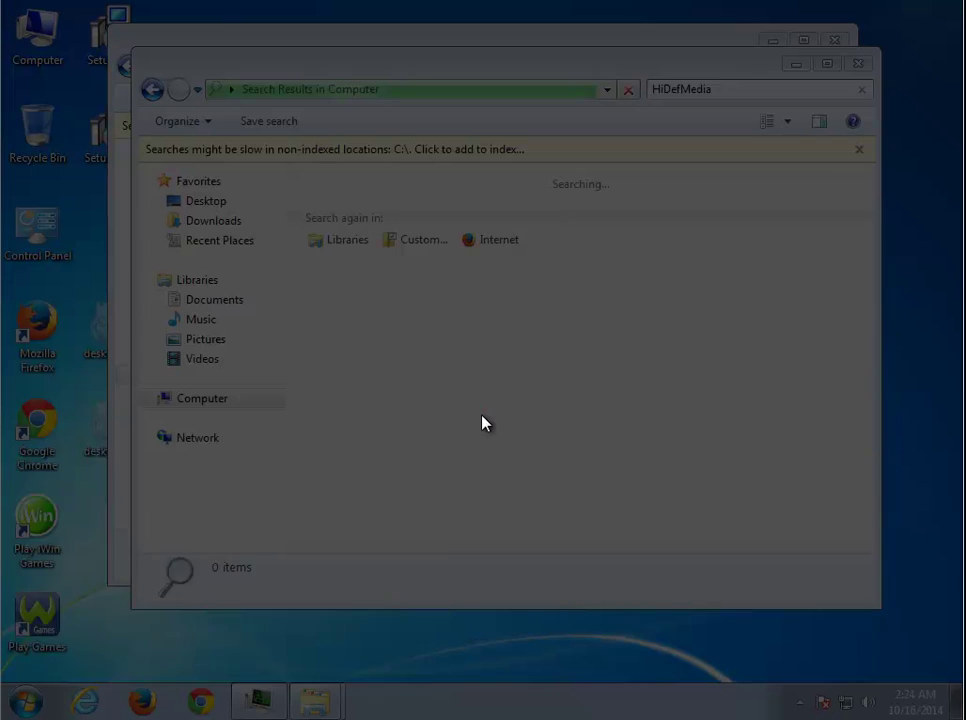
{"action": "left_click", "coordinate": [310, 615]}
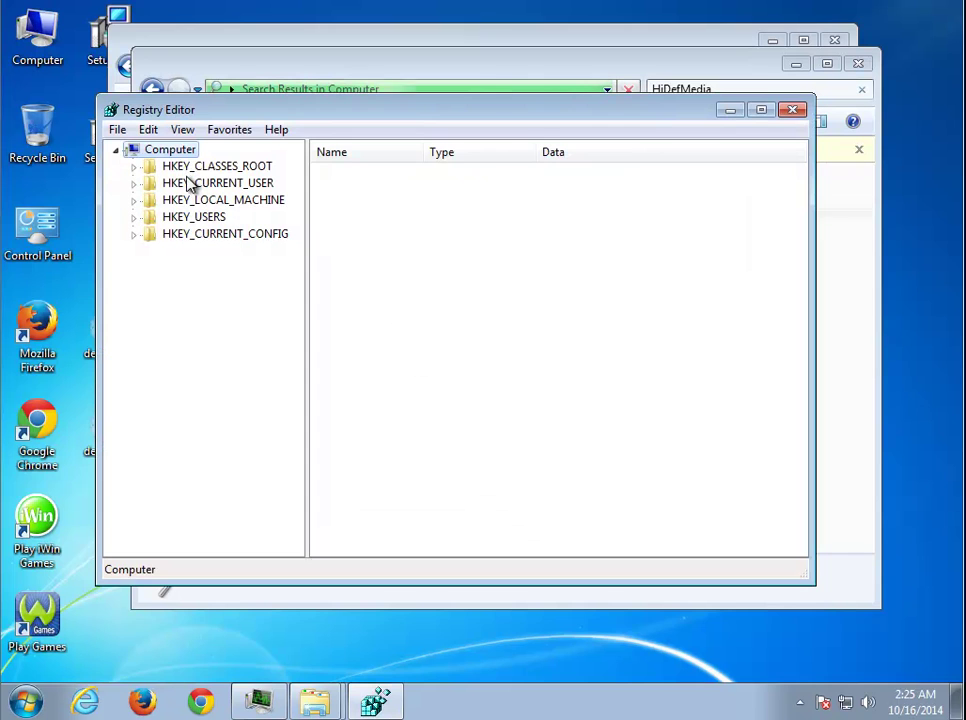
{"action": "key", "text": "ctrl+f"}
{"action": "type", "text": "HiDefMedia"}
{"action": "key", "text": "Return"}
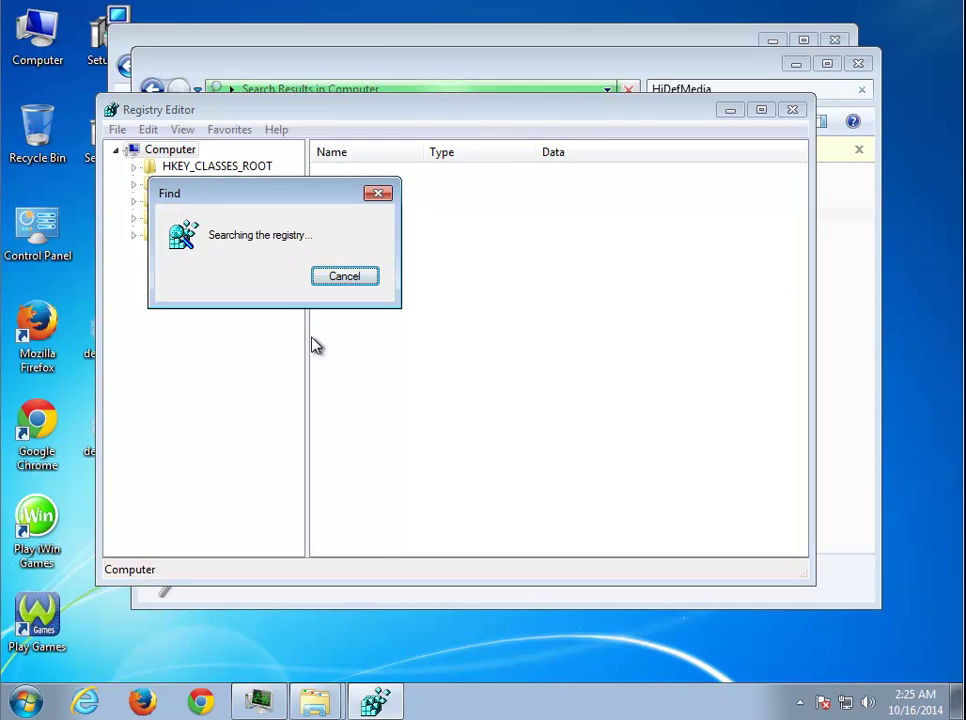
- Check the HiDefMedia and HiDef file search results, minimize the HiDef window and return to the Registry Editor
{"action": "left_click", "coordinate": [420, 78]}
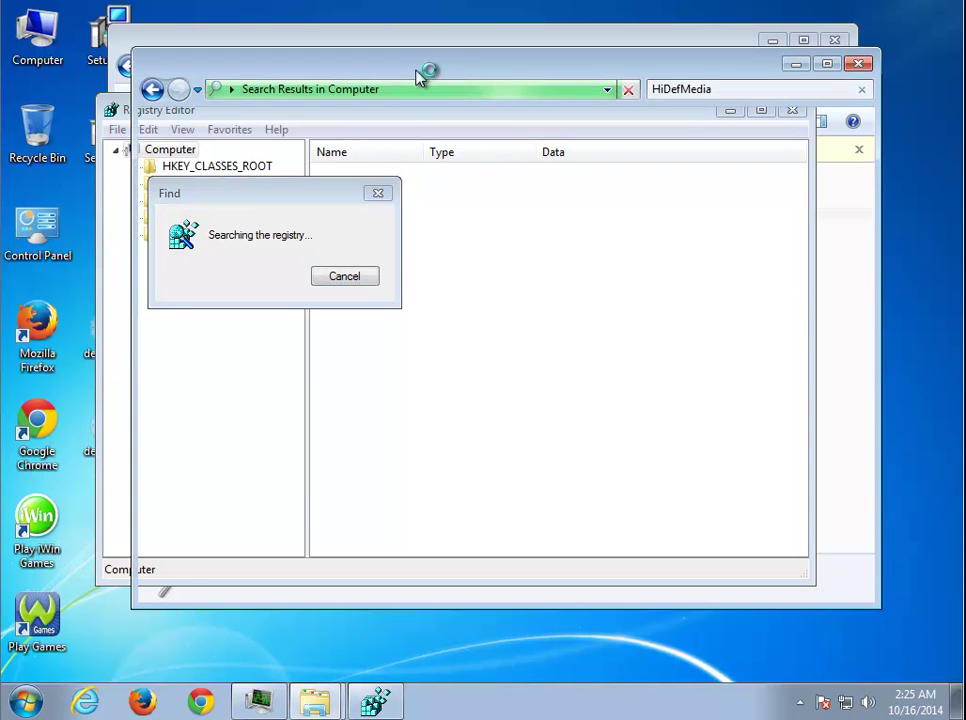
{"action": "left_click", "coordinate": [490, 43]}
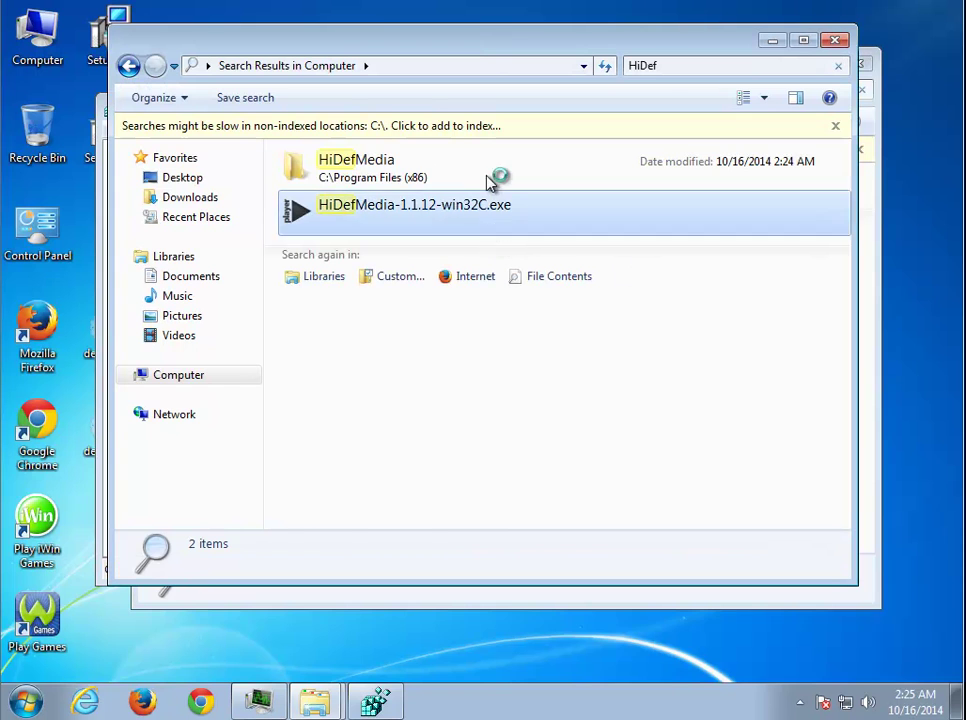
{"action": "left_click", "coordinate": [496, 178]}
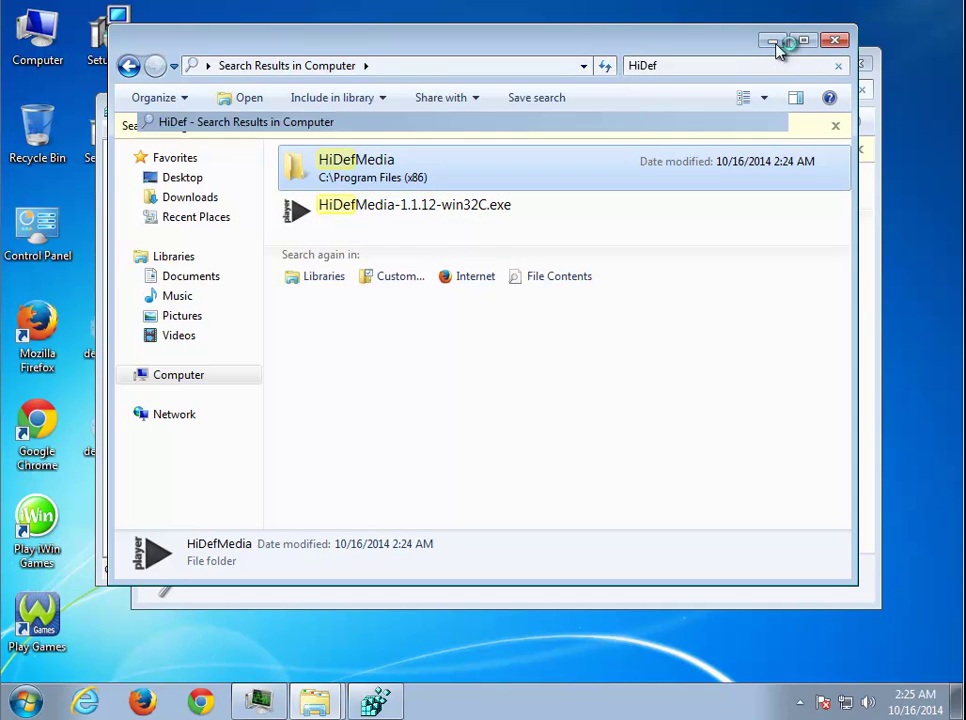
{"action": "left_click", "coordinate": [773, 42]}
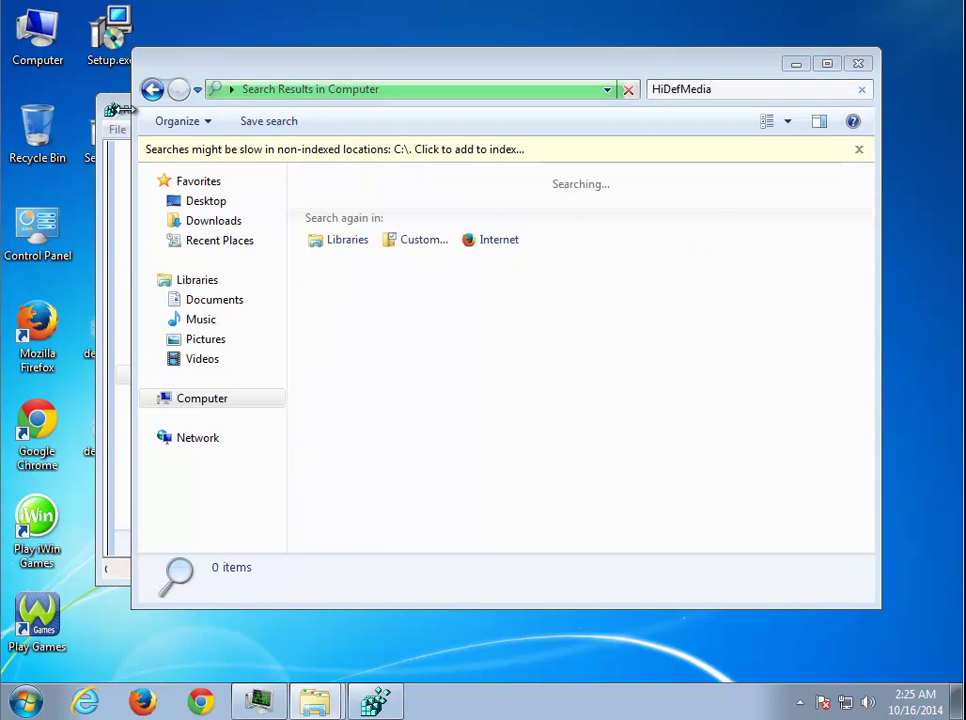
{"action": "left_click", "coordinate": [120, 112]}
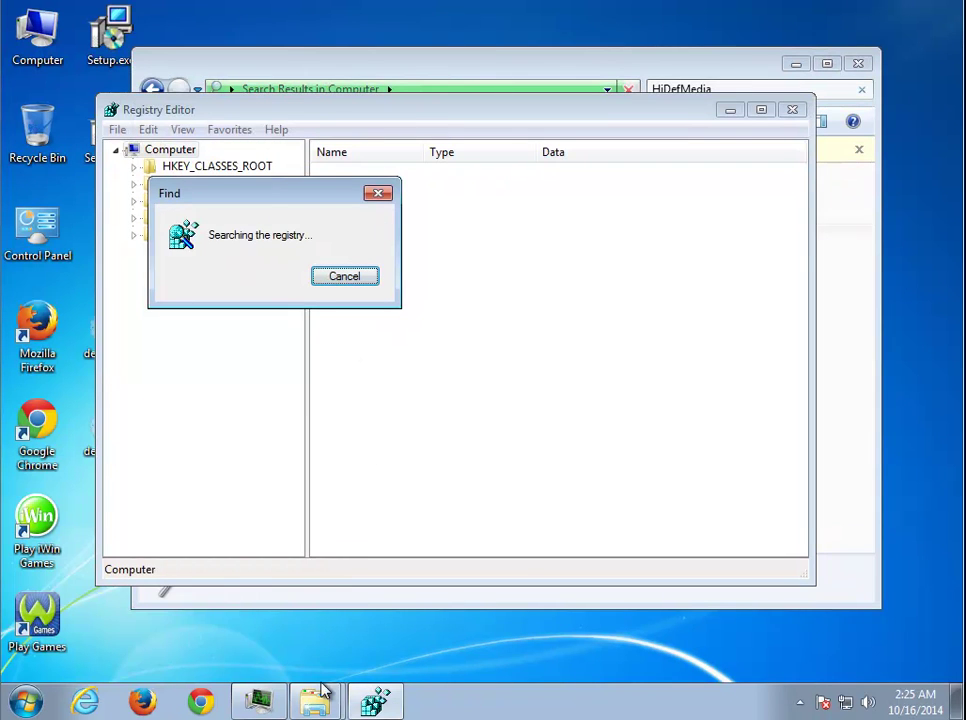
- Reopen the HiDef search results below the registry search and delete the HiDefMedia folder and HiDefMedia-1.1.12-win32C.exe
{"action": "mouse_move", "coordinate": [321, 690]}
{"action": "left_click_drag", "start_coordinate": [341, 632], "coordinate": [480, 138]}
{"action": "left_click_drag", "start_coordinate": [507, 54], "coordinate": [491, 342]}
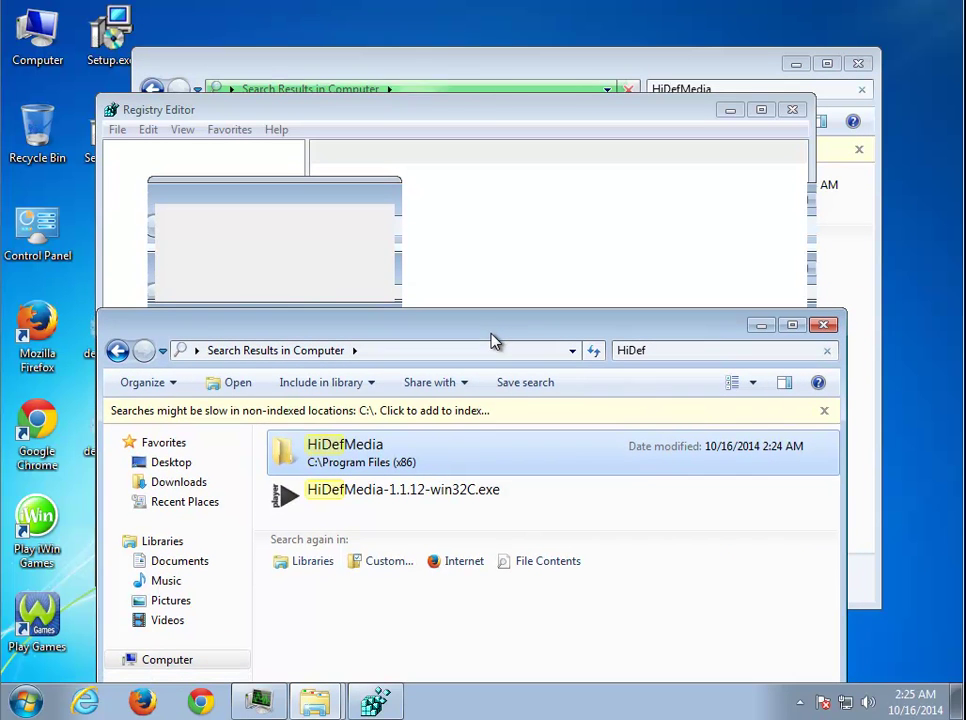
{"action": "left_click", "coordinate": [440, 500]}
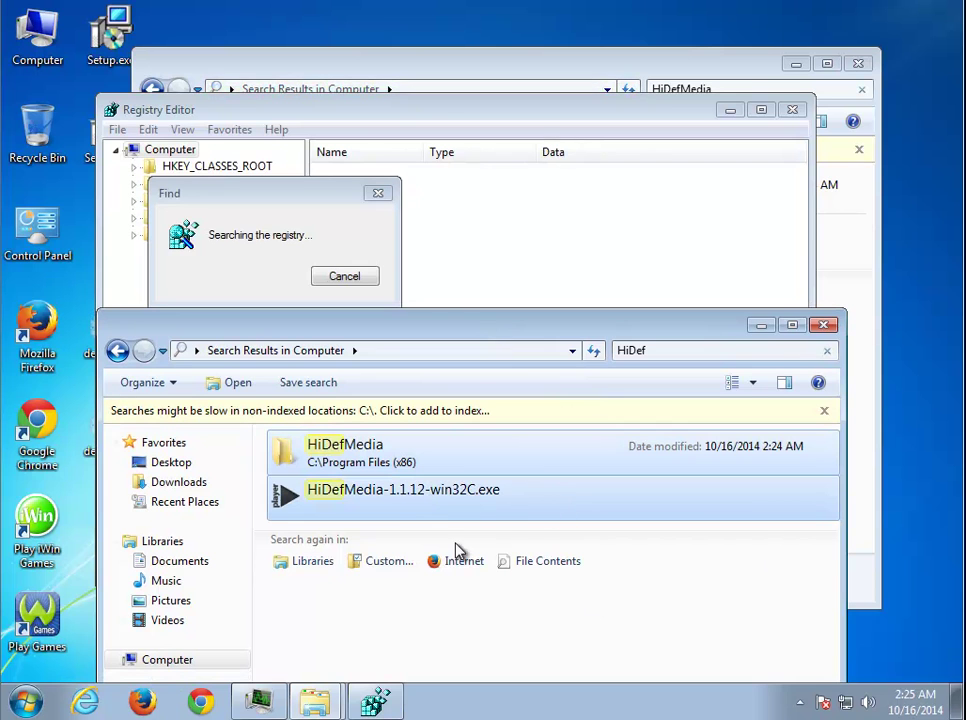
{"action": "key", "text": "Delete"}
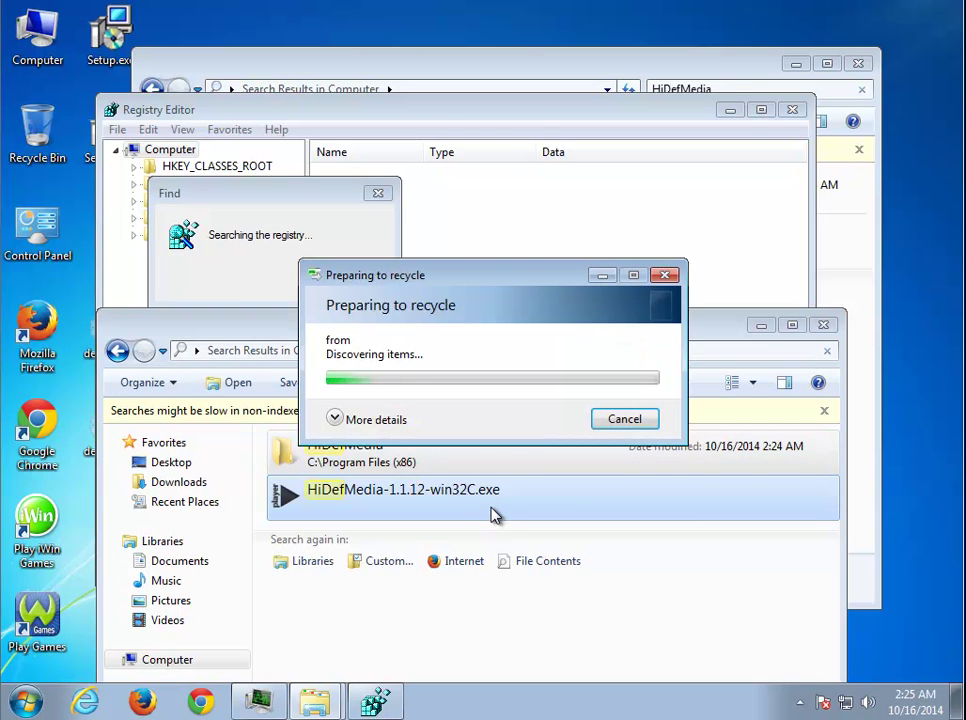